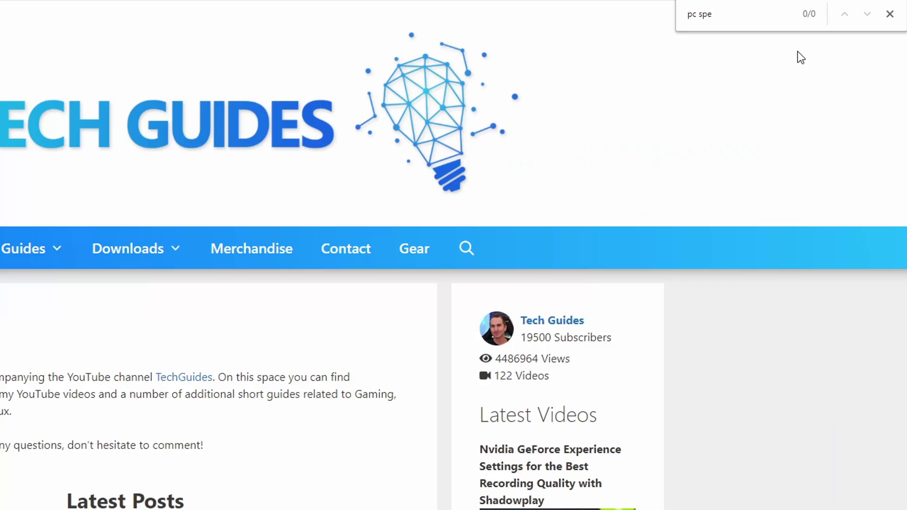
Lower the system volume from 74 to 18 using the tray speaker slider.
{"action": "type", "text": "cifici"}
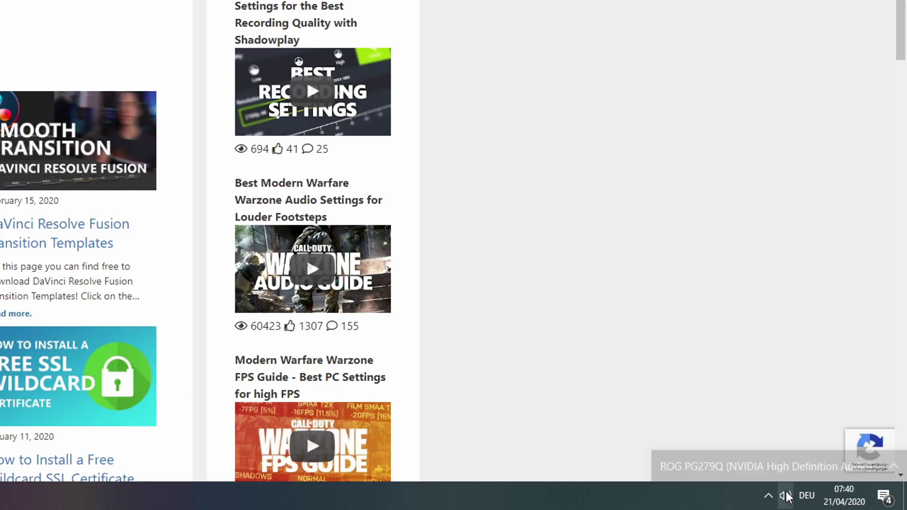
{"action": "left_click", "coordinate": [786, 496]}
{"action": "left_click_drag", "start_coordinate": [804, 459], "coordinate": [730, 465]}
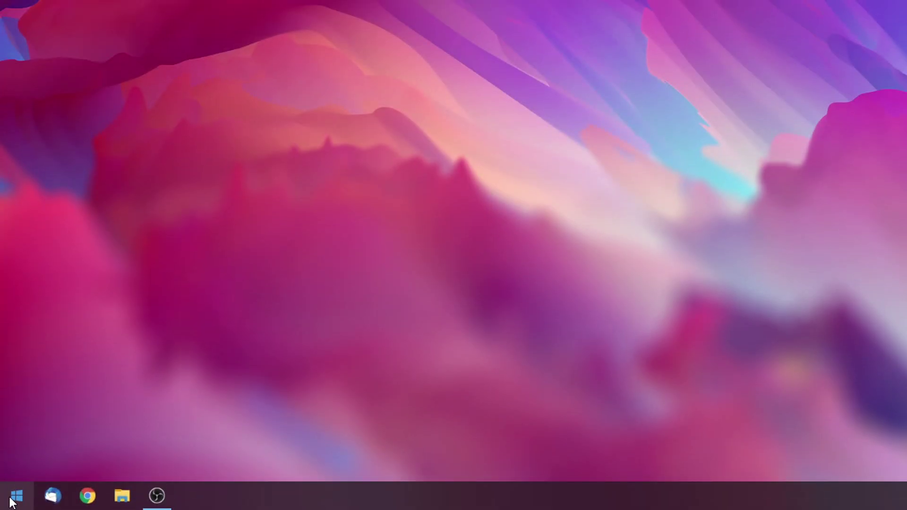
{"action": "left_click", "coordinate": [11, 502]}
Assign Windows Start-up.wav to the Asterisk event and test the new sound.
{"action": "type", "text": "change"}
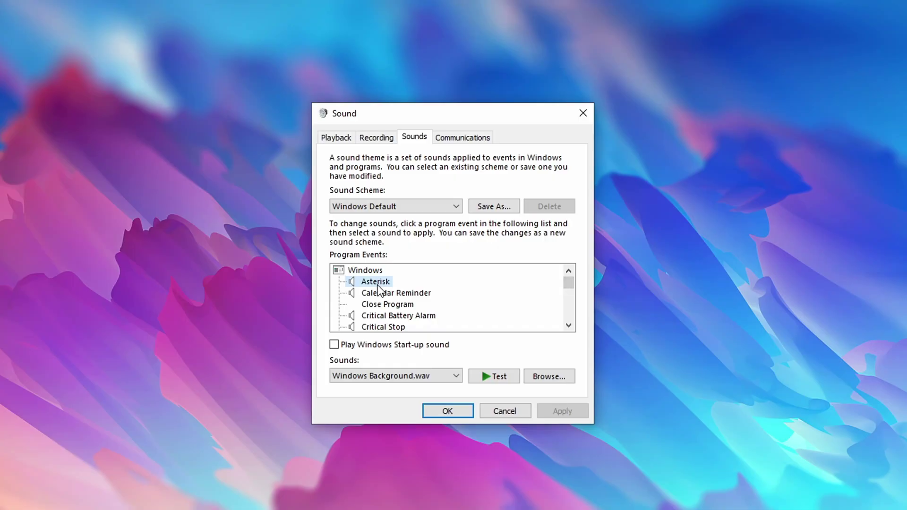
{"action": "left_click", "coordinate": [491, 375]}
{"action": "left_click", "coordinate": [399, 295]}
{"action": "left_click", "coordinate": [373, 283]}
{"action": "left_click", "coordinate": [407, 377]}
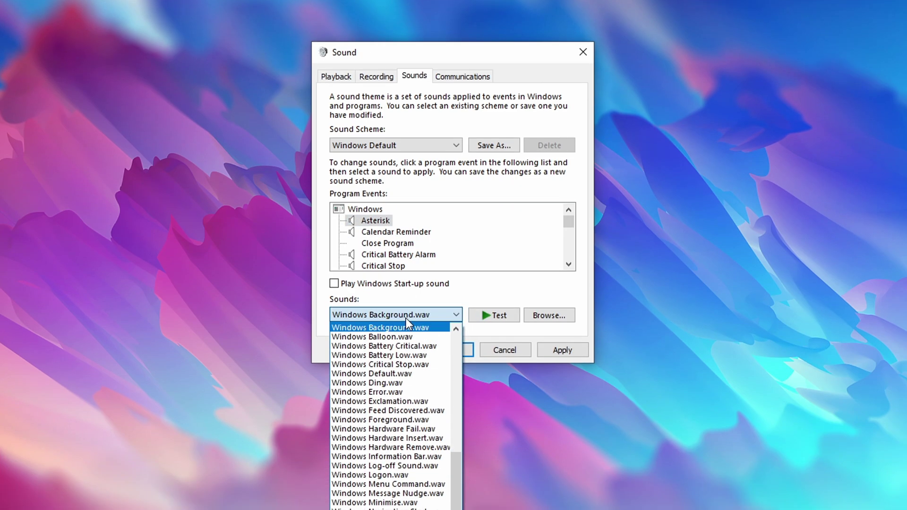
{"action": "left_click_drag", "start_coordinate": [457, 312], "coordinate": [455, 343]}
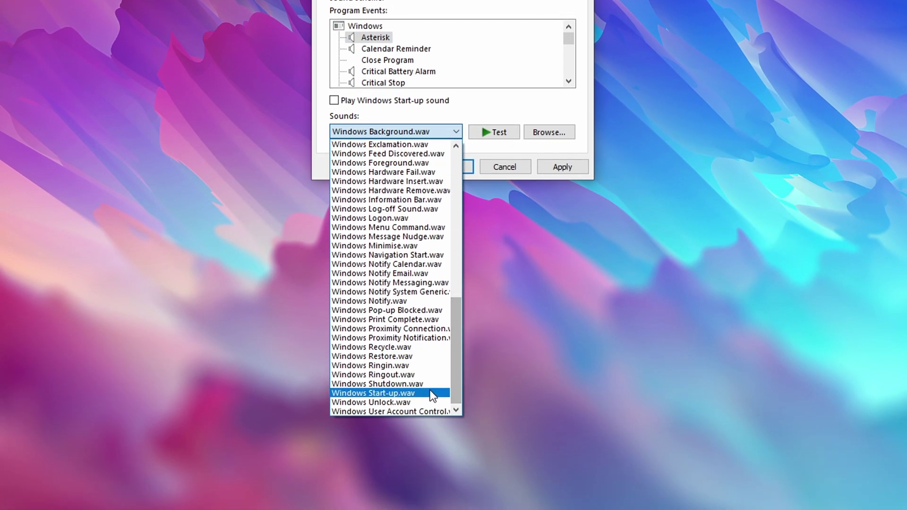
{"action": "left_click", "coordinate": [430, 393]}
{"action": "left_click", "coordinate": [482, 376]}
Preview the Critical Battery Alarm sound and assign Windows Start-up.wav to Critical Stop.
{"action": "left_click", "coordinate": [399, 297]}
{"action": "key", "text": "Down"}
{"action": "key", "text": "Down"}
{"action": "key", "text": "Down"}
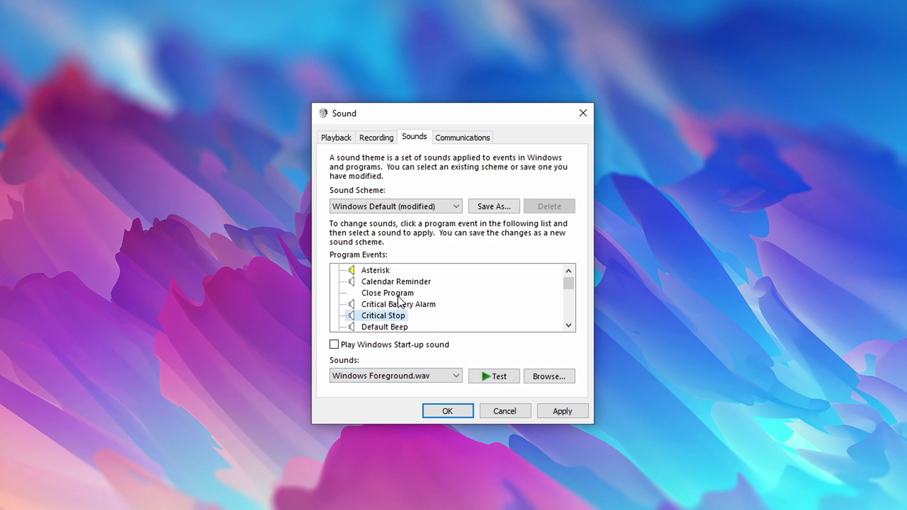
{"action": "key", "text": "Up"}
{"action": "left_click", "coordinate": [487, 379]}
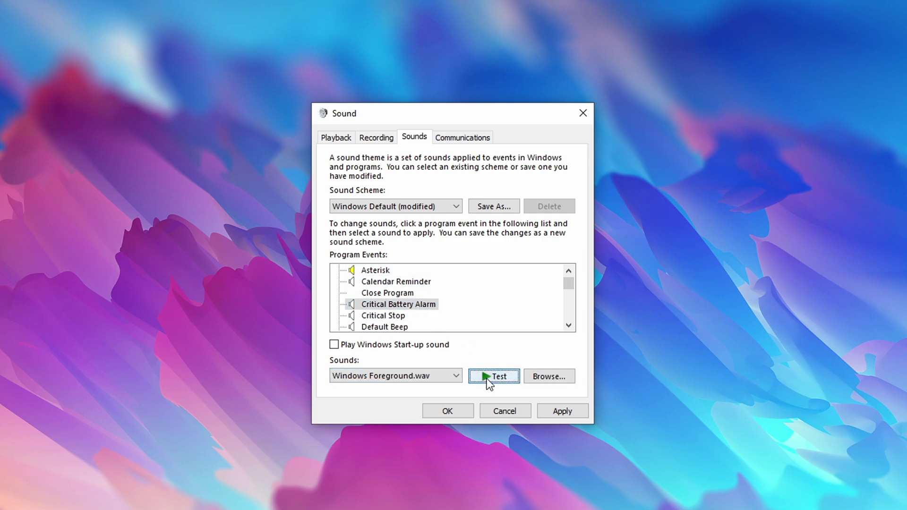
{"action": "left_click", "coordinate": [401, 316]}
{"action": "left_click", "coordinate": [420, 381]}
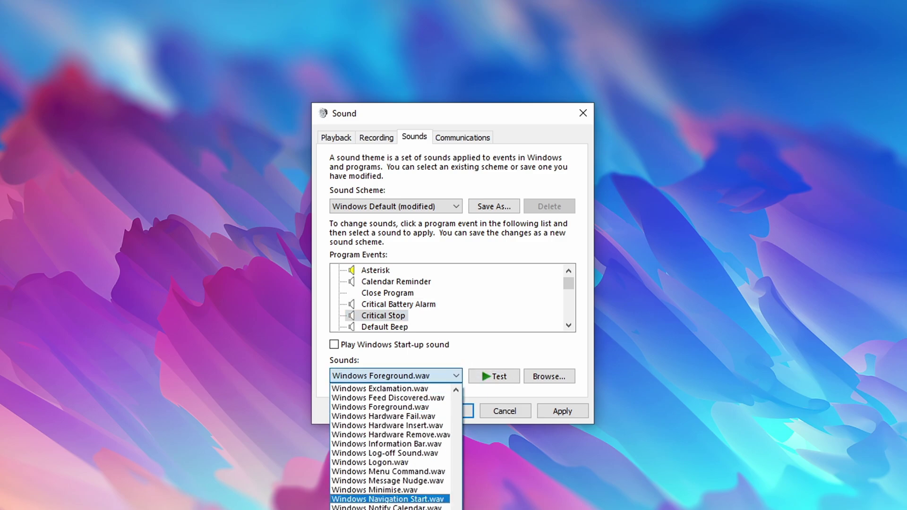
{"action": "scroll", "coordinate": [388, 473], "scroll_direction": "down", "scroll_amount": 5}
{"action": "left_click", "coordinate": [388, 501]}
Assign Windows Start-up.wav to the Exclamation and Notification events.
{"action": "left_click", "coordinate": [398, 305]}
{"action": "left_click", "coordinate": [415, 381]}
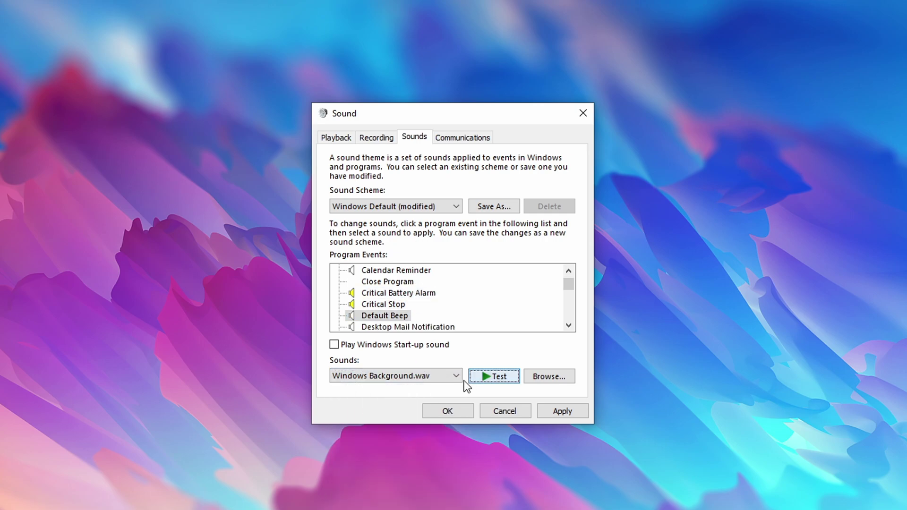
{"action": "left_click", "coordinate": [456, 376]}
{"action": "scroll", "coordinate": [392, 449], "scroll_direction": "down", "scroll_amount": 3}
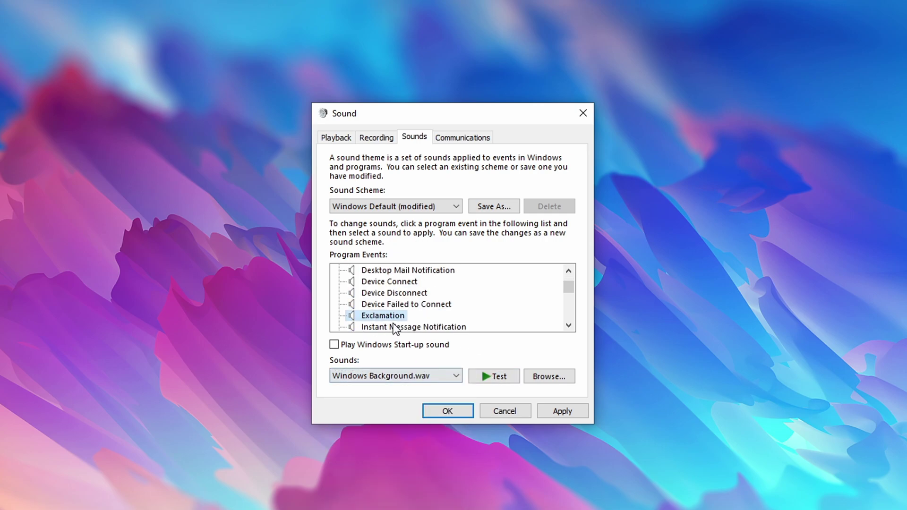
{"action": "left_click", "coordinate": [417, 376]}
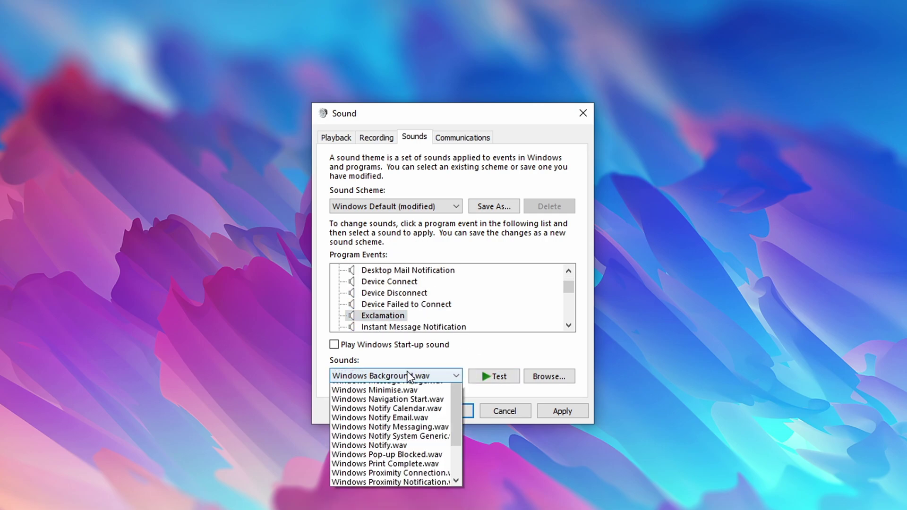
{"action": "scroll", "coordinate": [397, 449], "scroll_direction": "up", "scroll_amount": 4}
{"action": "left_click", "coordinate": [392, 501]}
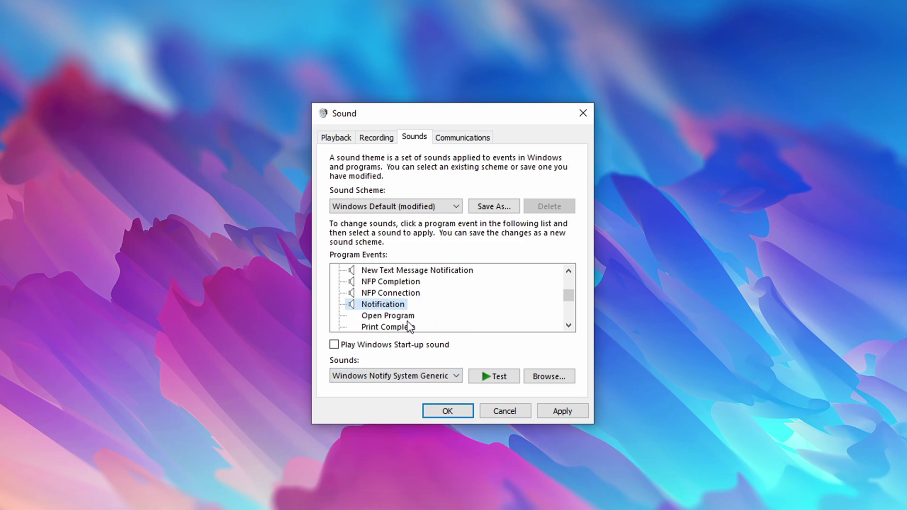
{"action": "left_click", "coordinate": [418, 373]}
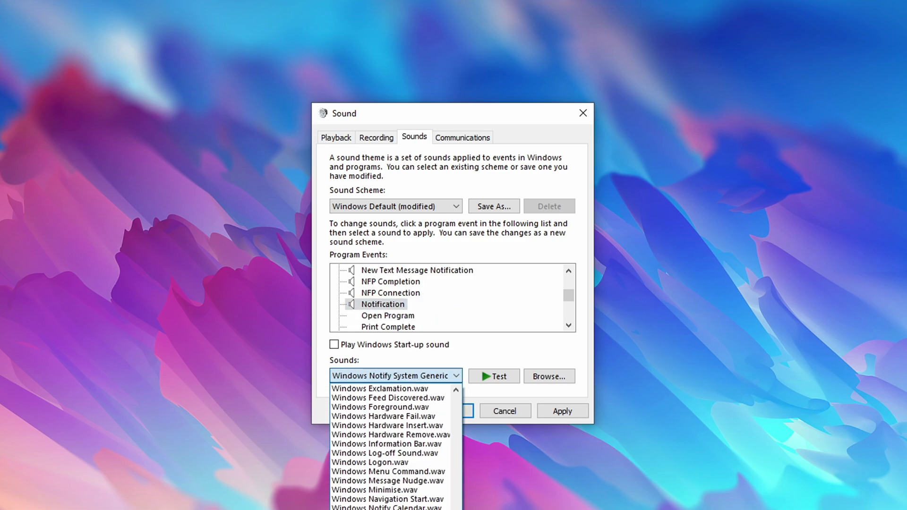
{"action": "left_click", "coordinate": [392, 501]}
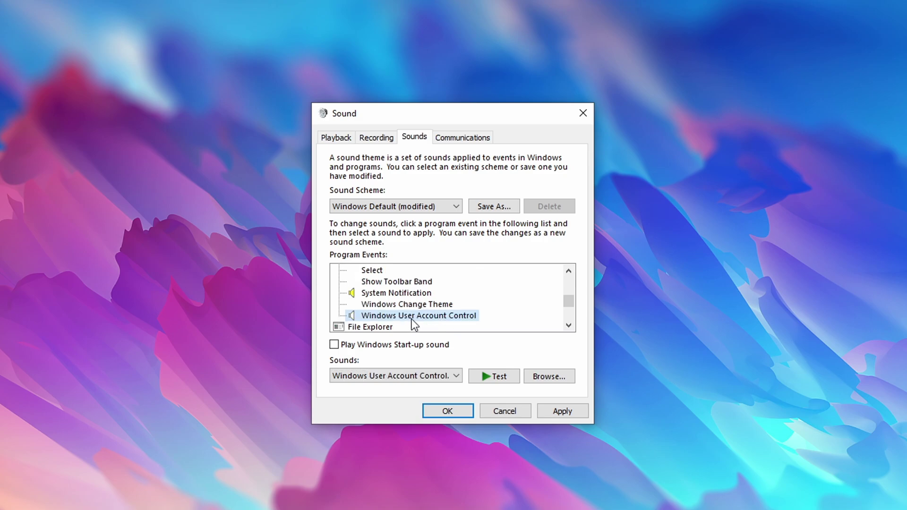
Give Windows User Account Control Windows Start-up.wav, test it, and set volume to 53.
{"action": "left_click", "coordinate": [446, 377]}
{"action": "scroll", "coordinate": [446, 378], "scroll_direction": "up", "scroll_amount": 4}
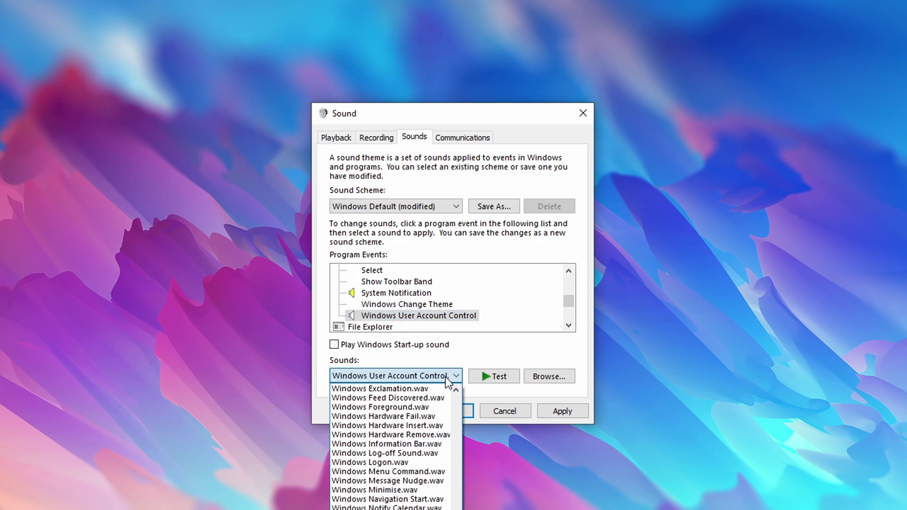
{"action": "left_click", "coordinate": [436, 475]}
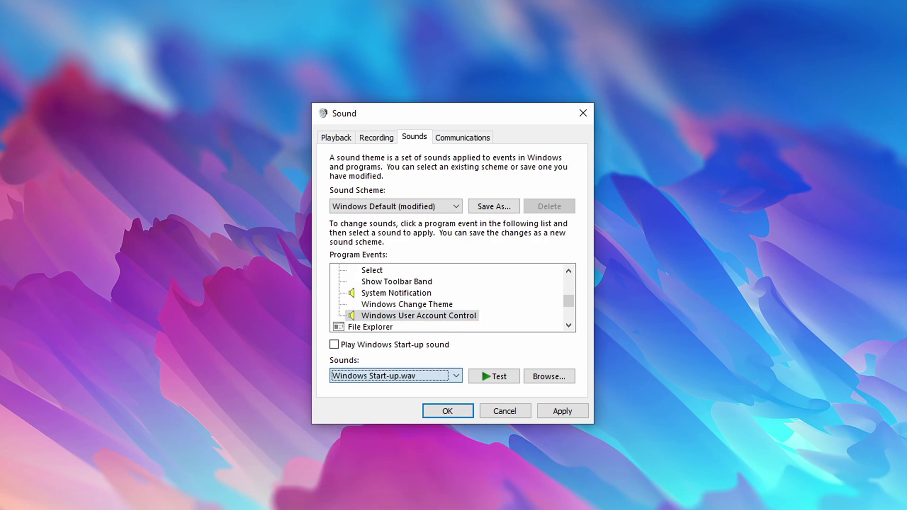
{"action": "left_click", "coordinate": [491, 377]}
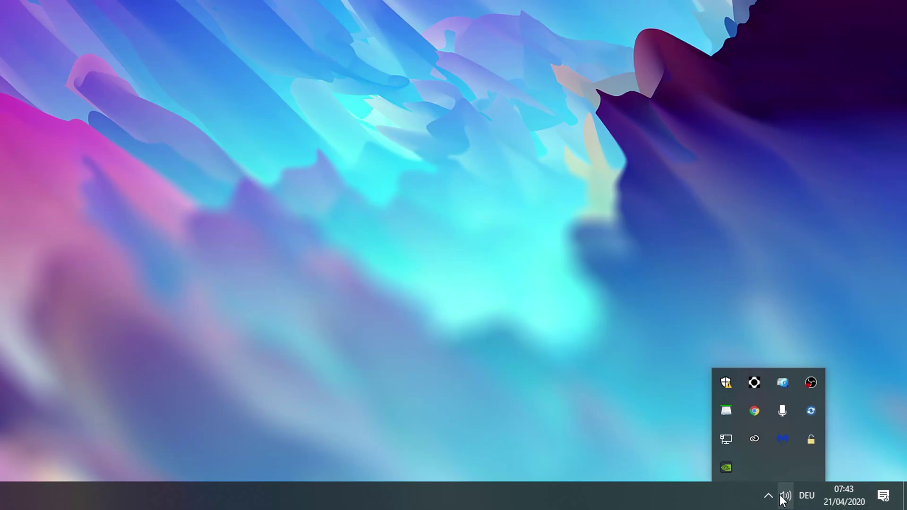
{"action": "left_click", "coordinate": [786, 495]}
{"action": "left_click", "coordinate": [785, 470]}
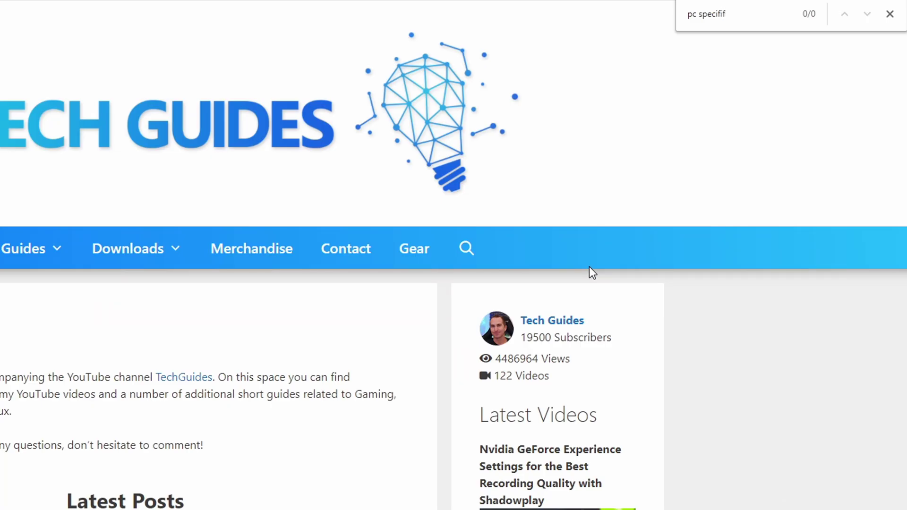
Close the 'pc specif' find bar on the Tech Guides page.
{"action": "key", "text": "Escape"}
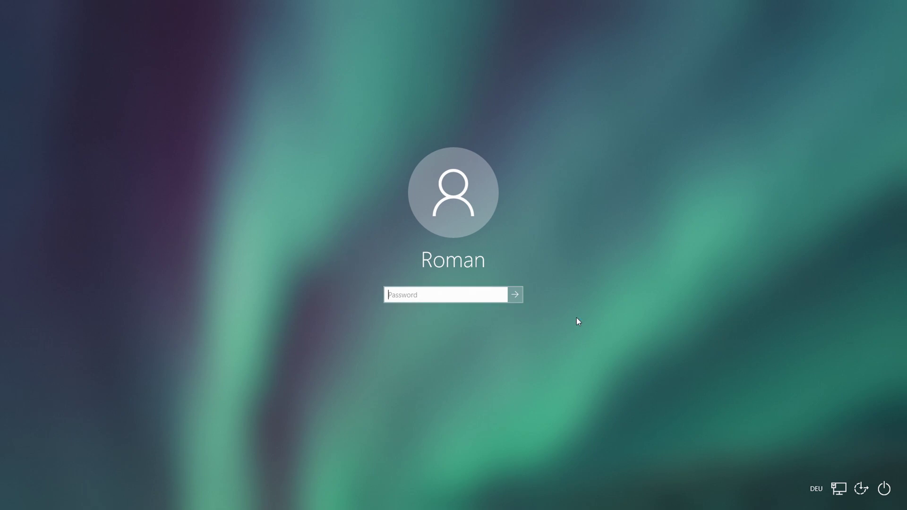
Sign in with the account password and launch netplwiz from Start.
{"action": "key", "text": "Return"}
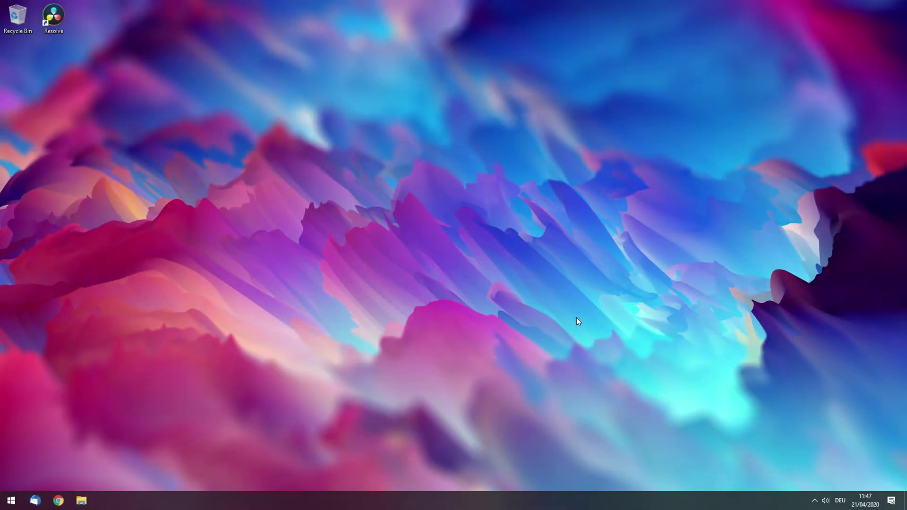
{"action": "key", "text": "super"}
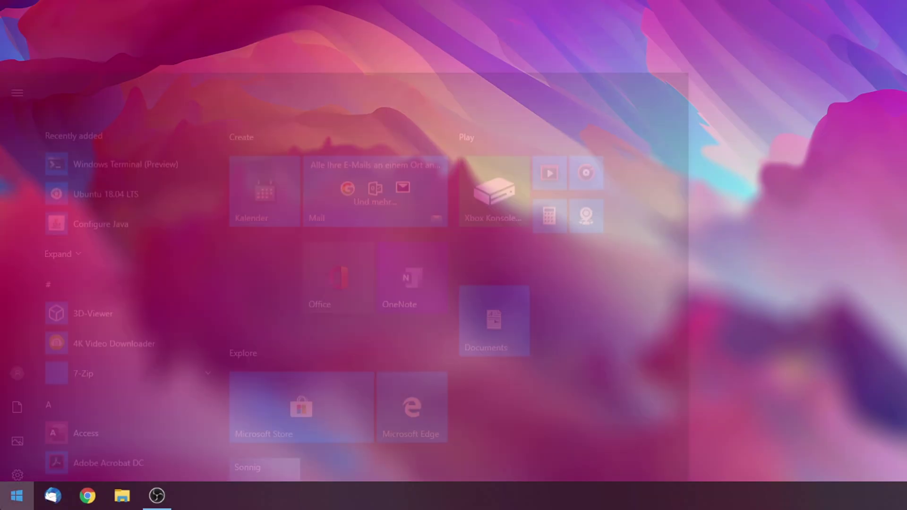
{"action": "type", "text": "ne"}
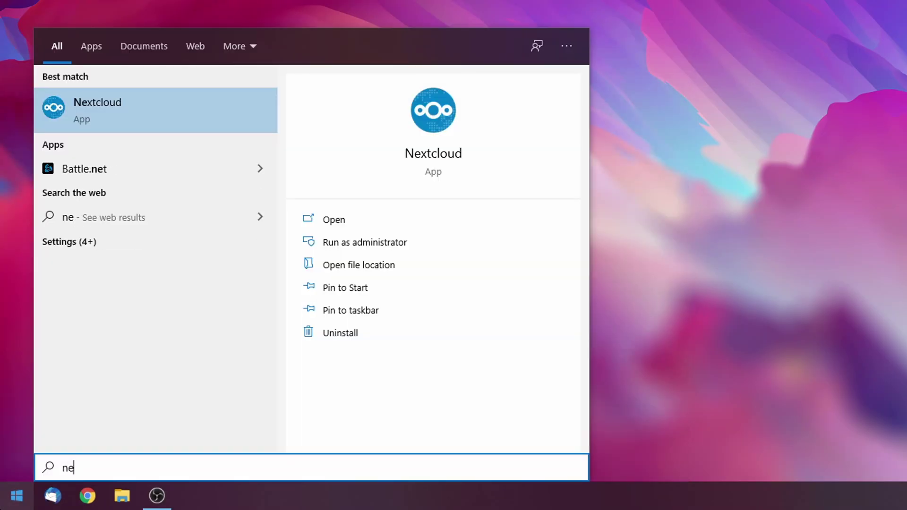
{"action": "type", "text": "tplwiz"}
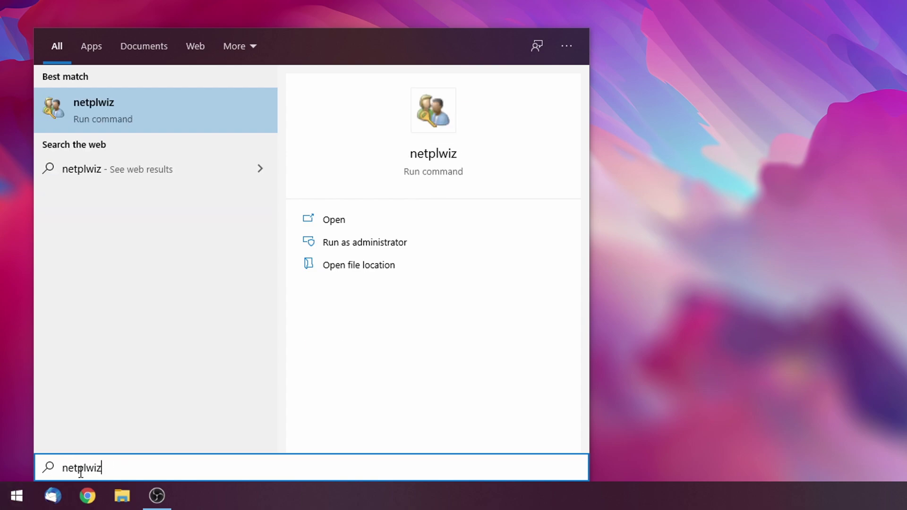
{"action": "left_click", "coordinate": [141, 114]}
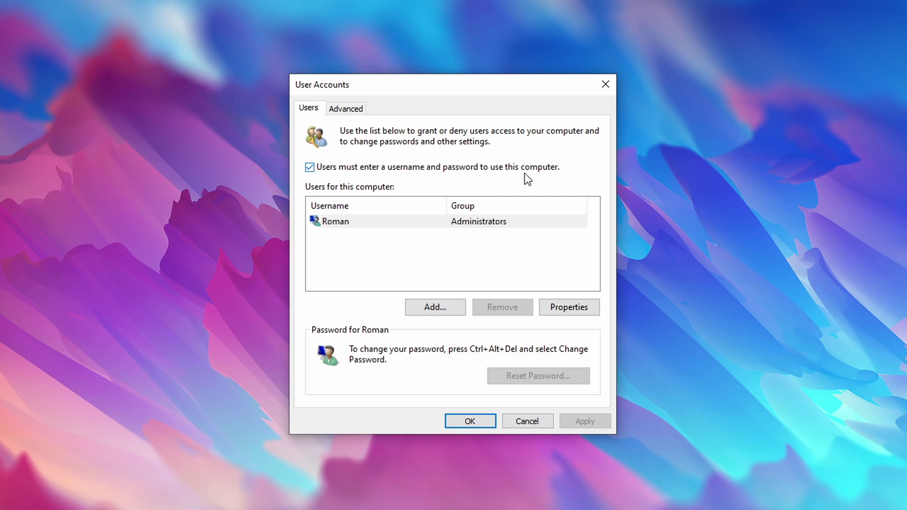
Untick 'Users must enter a username and password' and confirm with the account password twice.
{"action": "left_click", "coordinate": [310, 167]}
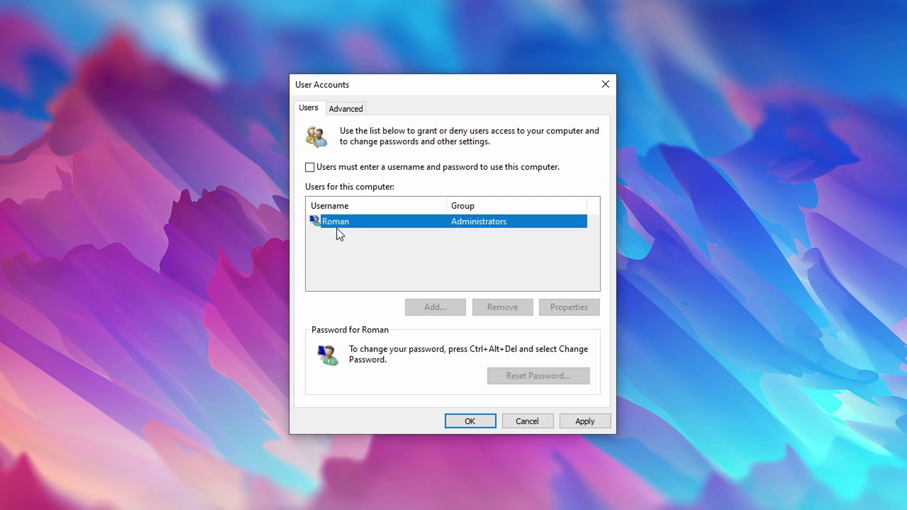
{"action": "left_click", "coordinate": [584, 421]}
{"action": "type", "text": "***********"}
{"action": "key", "text": "Tab"}
{"action": "type", "text": "***********"}
{"action": "key", "text": "Return"}
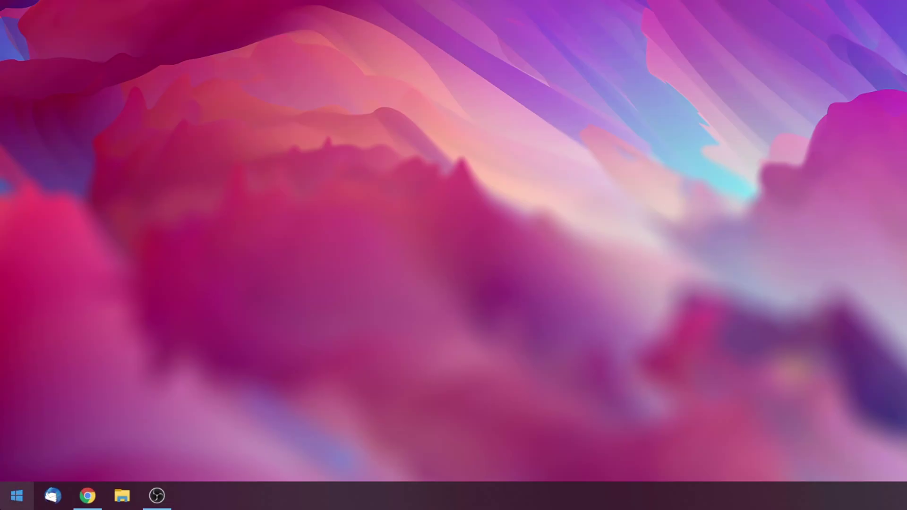
Enable Windows Subsystem for Linux in Windows Features and dismiss the restart prompt.
{"action": "key", "text": "super"}
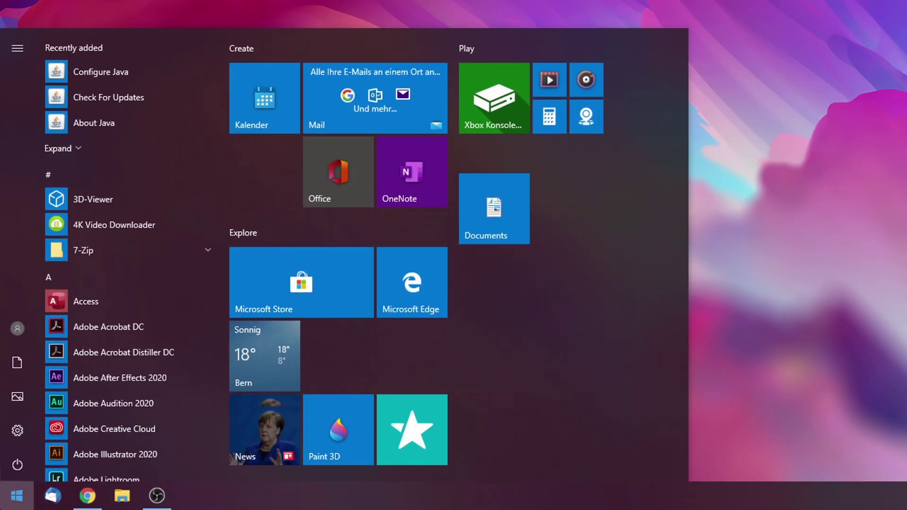
{"action": "type", "text": "windows feature"}
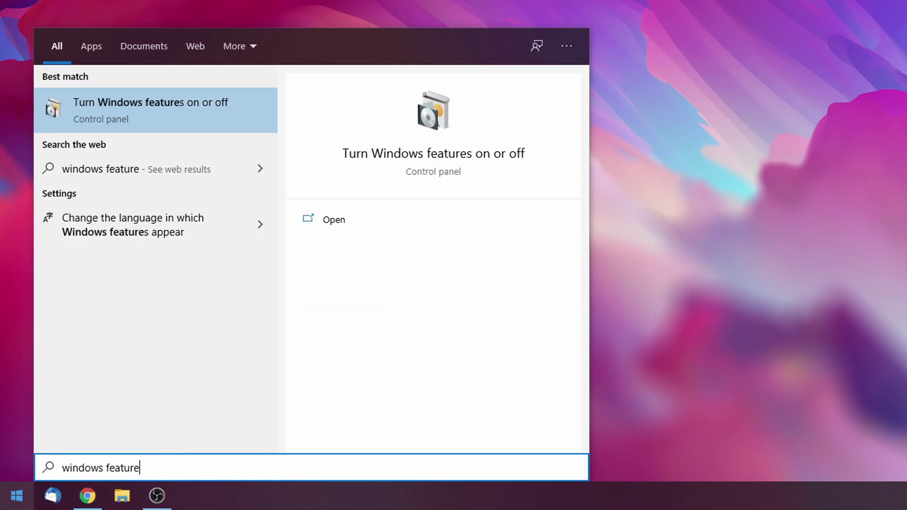
{"action": "key", "text": "Return"}
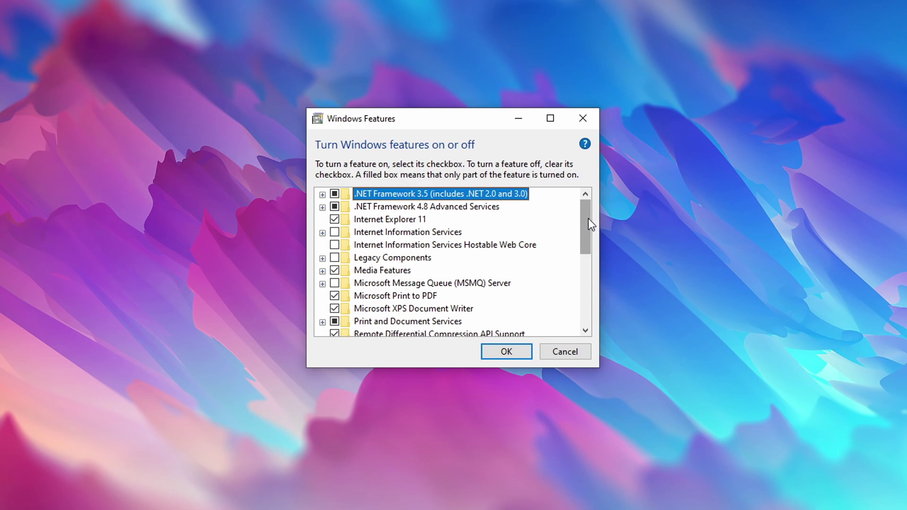
{"action": "left_click_drag", "start_coordinate": [588, 219], "coordinate": [524, 297]}
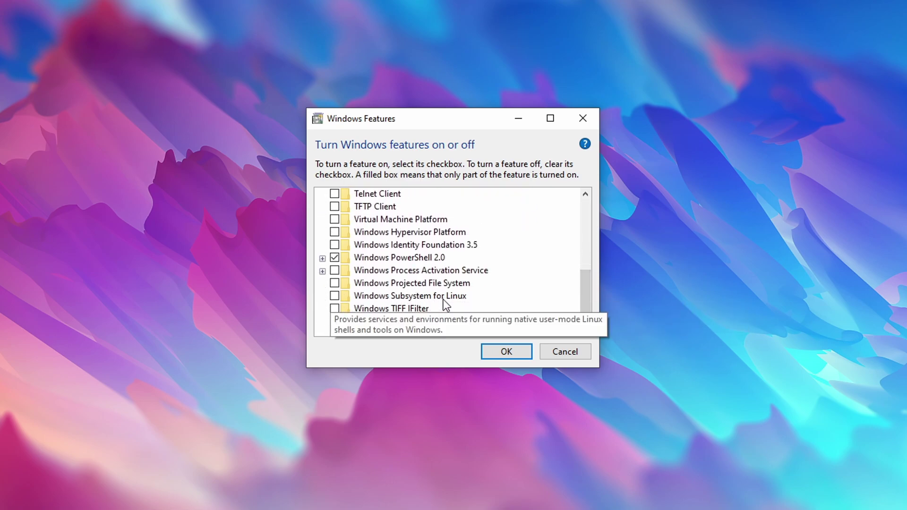
{"action": "left_click", "coordinate": [335, 297]}
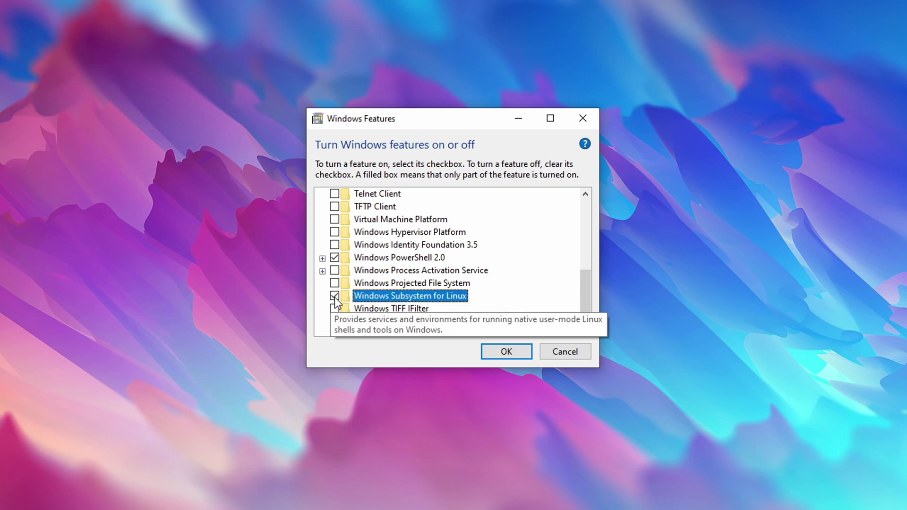
{"action": "left_click", "coordinate": [500, 352]}
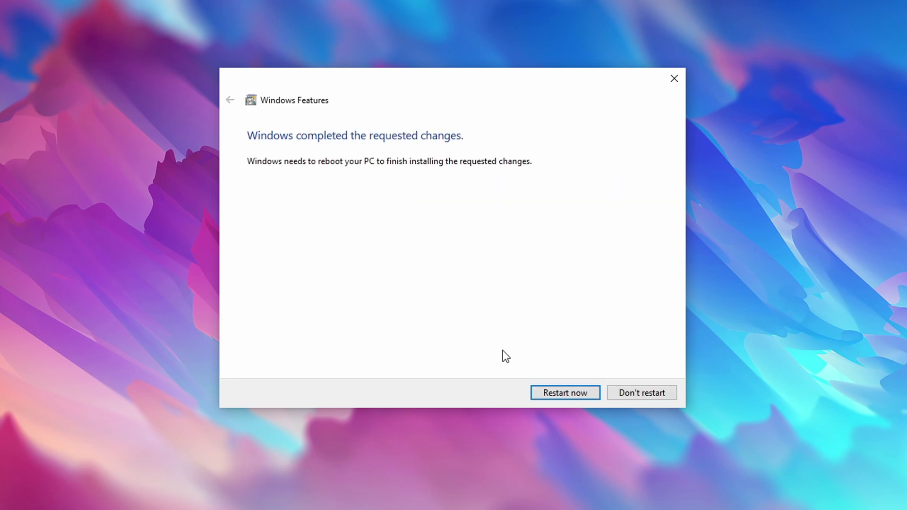
{"action": "left_click", "coordinate": [543, 392]}
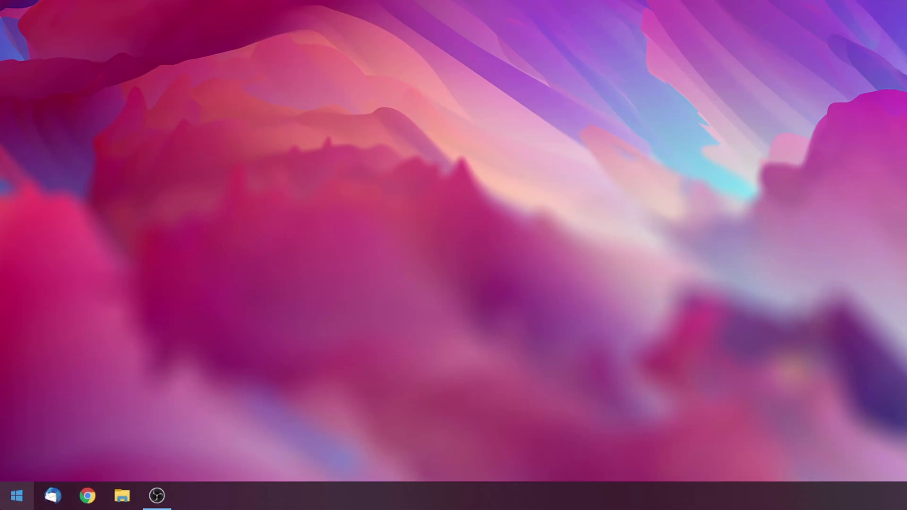
Find Ubuntu 18.04 LTS in Microsoft Store via 'ubu', install it and launch it.
{"action": "key", "text": "super"}
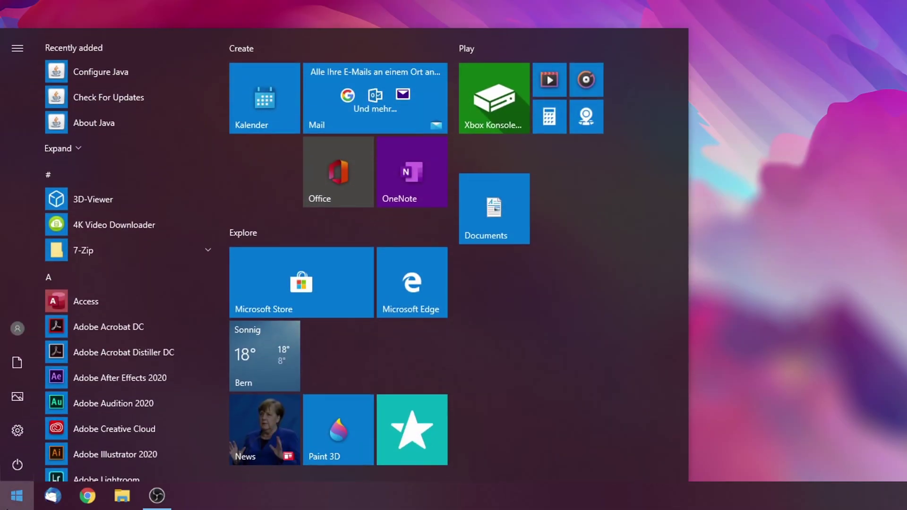
{"action": "type", "text": "microsoft store"}
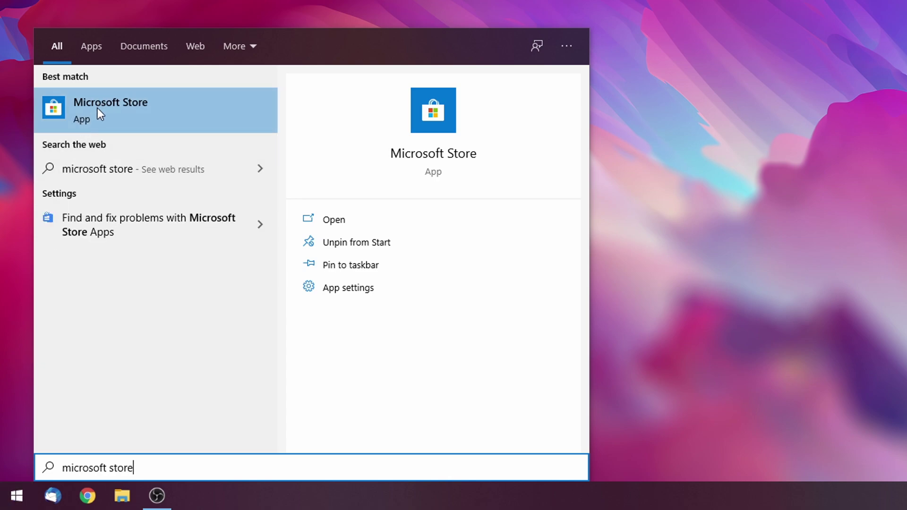
{"action": "left_click", "coordinate": [100, 113]}
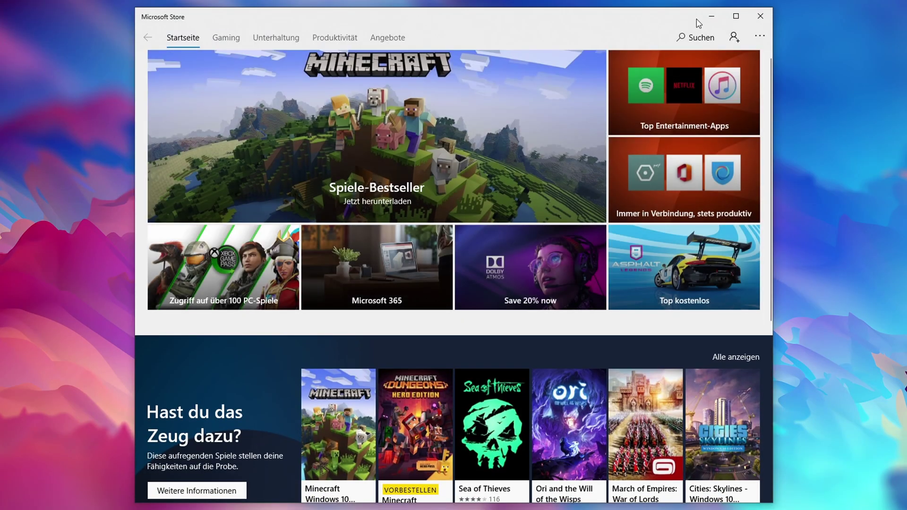
{"action": "left_click", "coordinate": [696, 37]}
{"action": "type", "text": "ubu"}
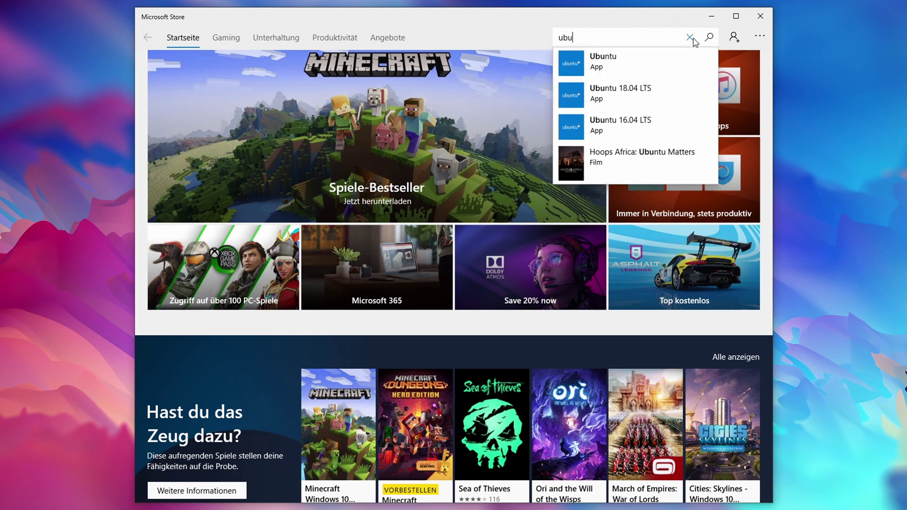
{"action": "left_click", "coordinate": [638, 97]}
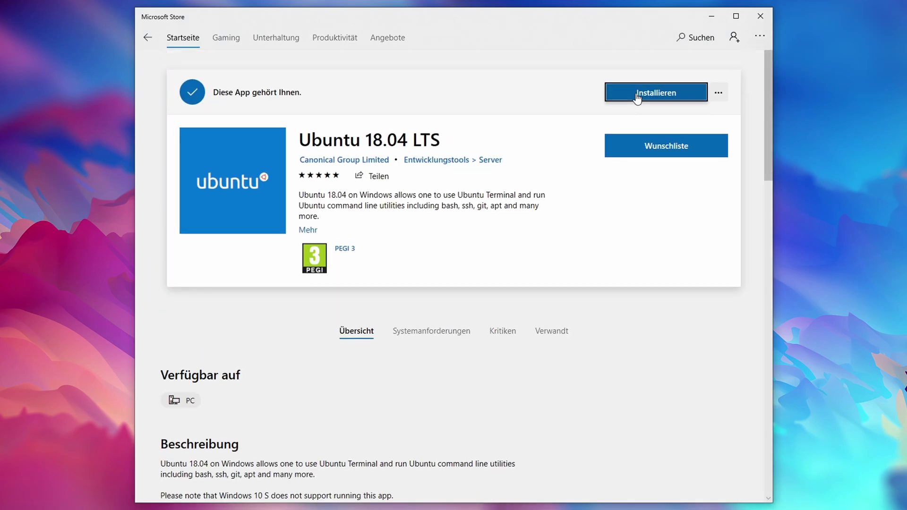
{"action": "left_click", "coordinate": [657, 93]}
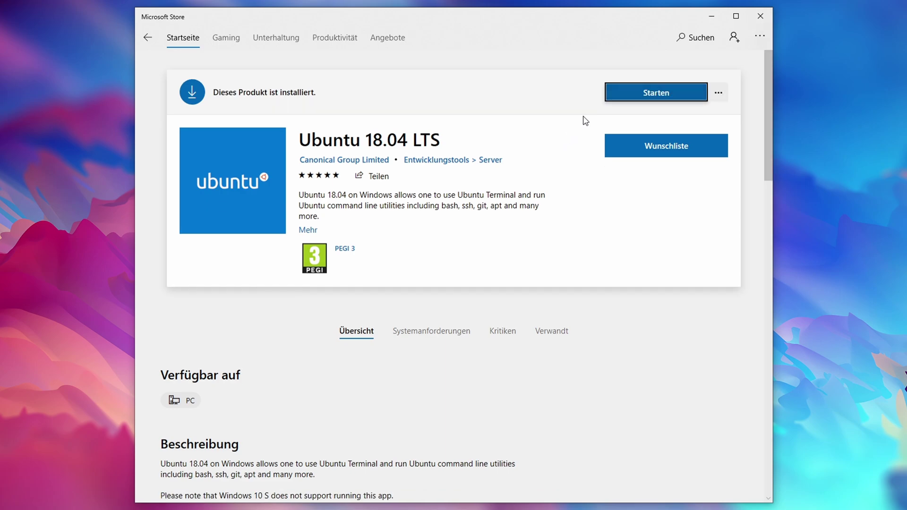
{"action": "left_click", "coordinate": [628, 94]}
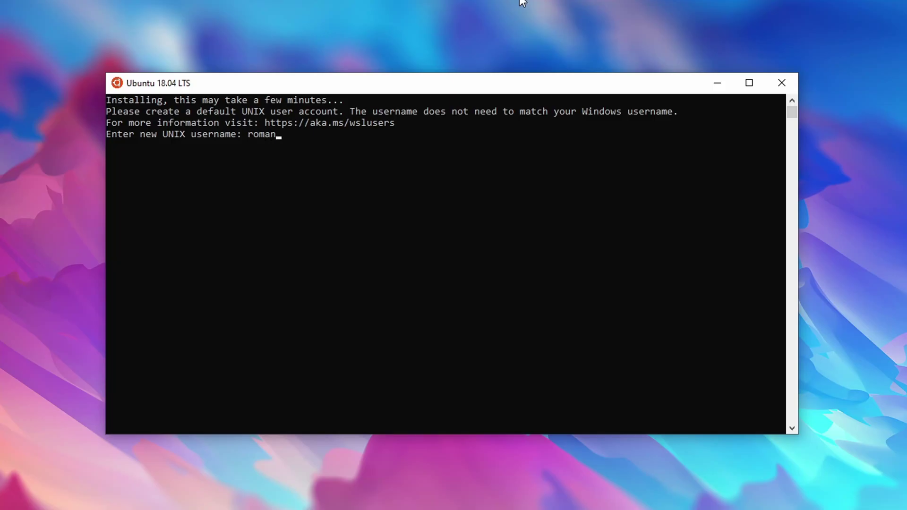
Enter a new UNIX username and confirm the account password in the Ubuntu console.
{"action": "type", "text": "roman"}
{"action": "key", "text": "Return"}
{"action": "key", "text": "Return"}
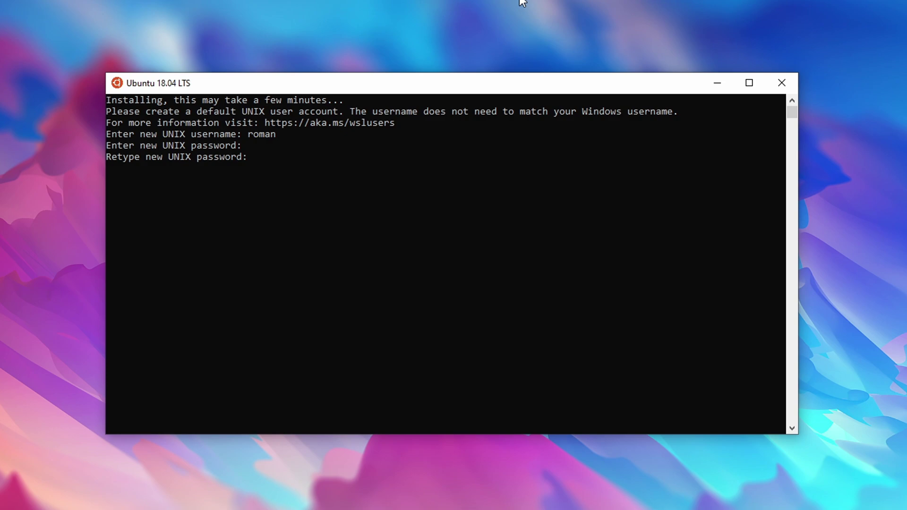
{"action": "key", "text": "Return"}
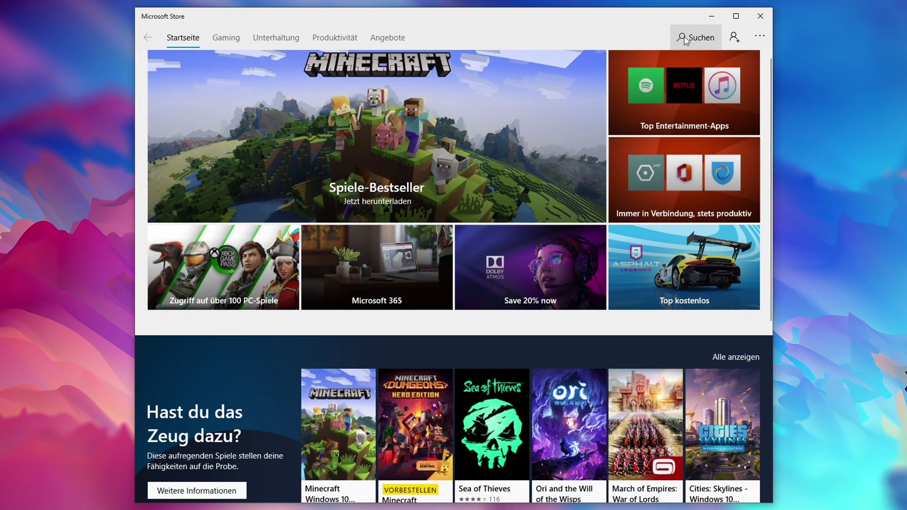
Download Windows Terminal (Preview) from the Store, skipping sign-in, and launch it.
{"action": "left_click", "coordinate": [694, 37]}
{"action": "type", "text": "Windows Terminal"}
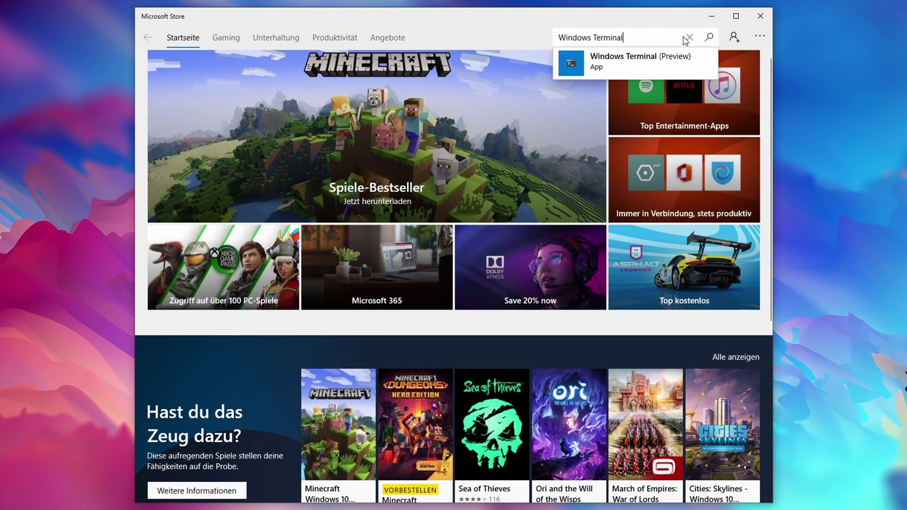
{"action": "left_click", "coordinate": [669, 57]}
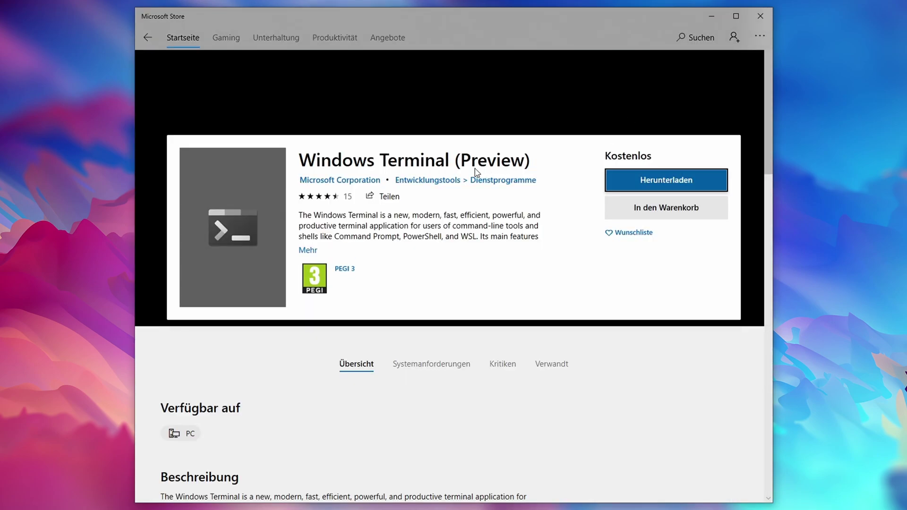
{"action": "left_click", "coordinate": [641, 183]}
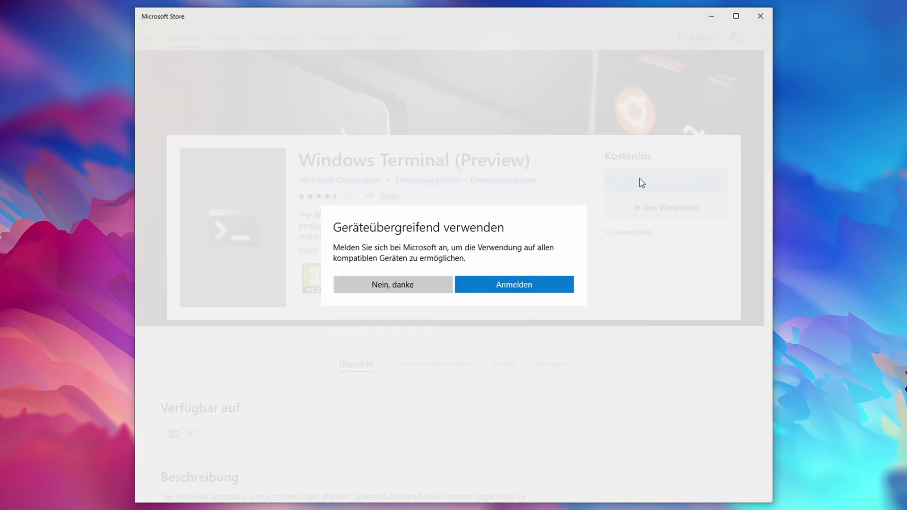
{"action": "left_click", "coordinate": [405, 287]}
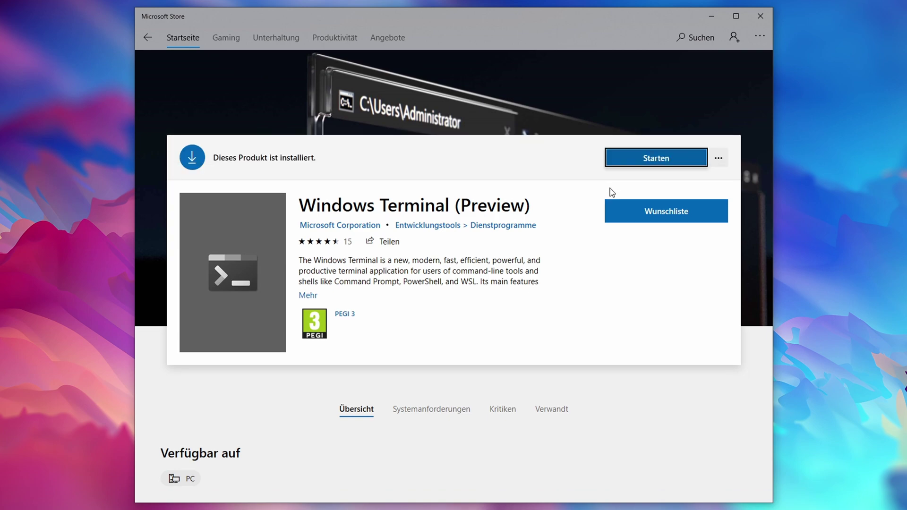
{"action": "left_click", "coordinate": [649, 161]}
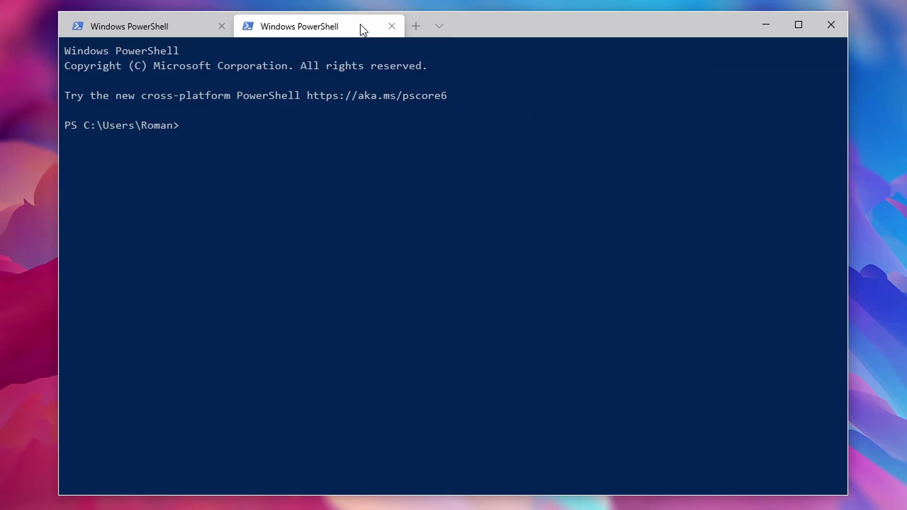
Open Windows Terminal's profiles.json settings file from the tab dropdown.
{"action": "left_click", "coordinate": [437, 27]}
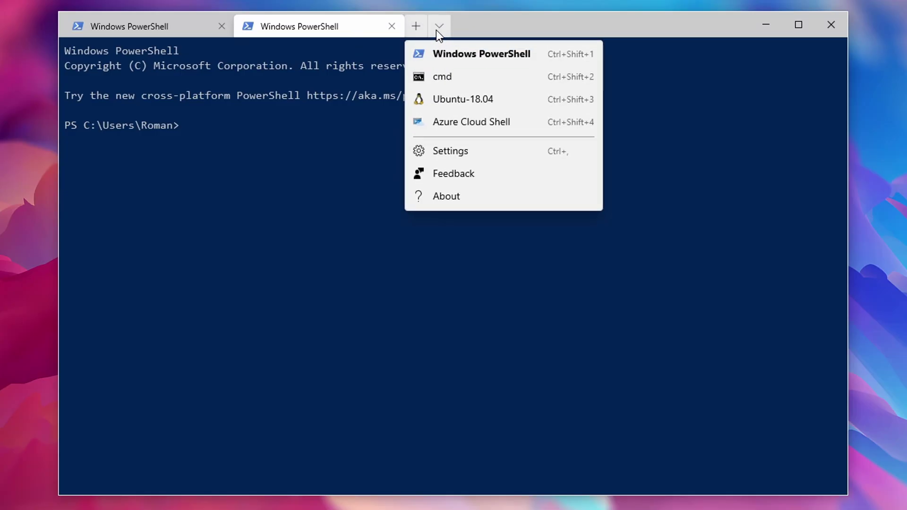
{"action": "left_click", "coordinate": [444, 156]}
{"action": "scroll", "coordinate": [622, 476], "scroll_direction": "down", "scroll_amount": 2}
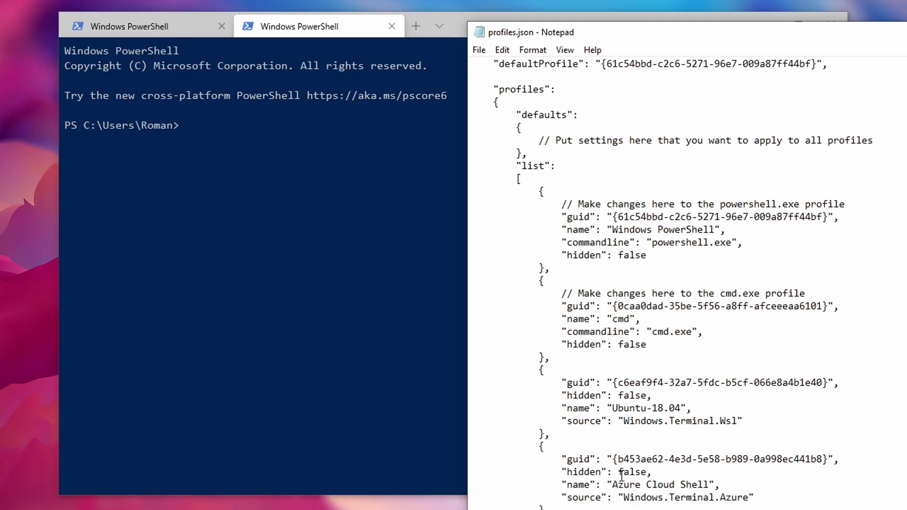
{"action": "scroll", "coordinate": [588, 132], "scroll_direction": "up", "scroll_amount": 3}
Replace defaultProfile with the Ubuntu-18.04 GUID, save, and close Notepad and the terminal.
{"action": "left_click_drag", "start_coordinate": [607, 154], "coordinate": [812, 157]}
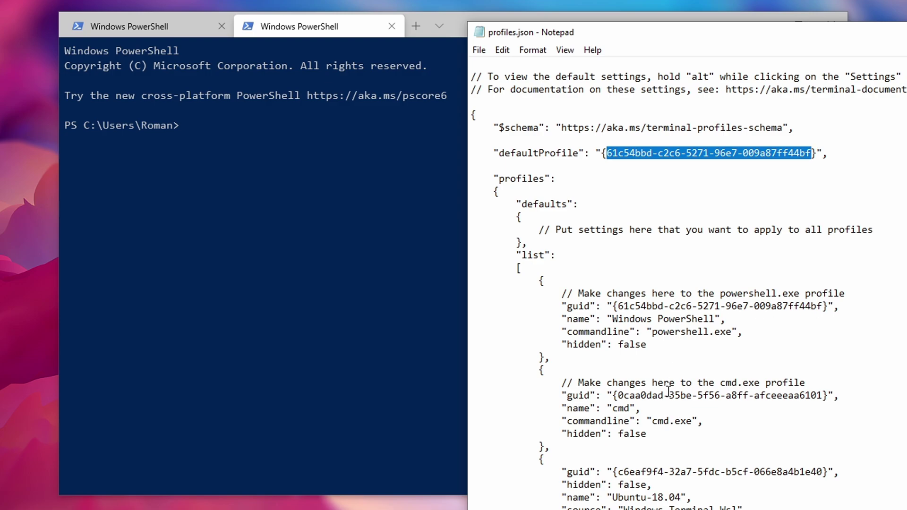
{"action": "left_click_drag", "start_coordinate": [618, 473], "coordinate": [822, 472]}
{"action": "key", "text": "ctrl+c"}
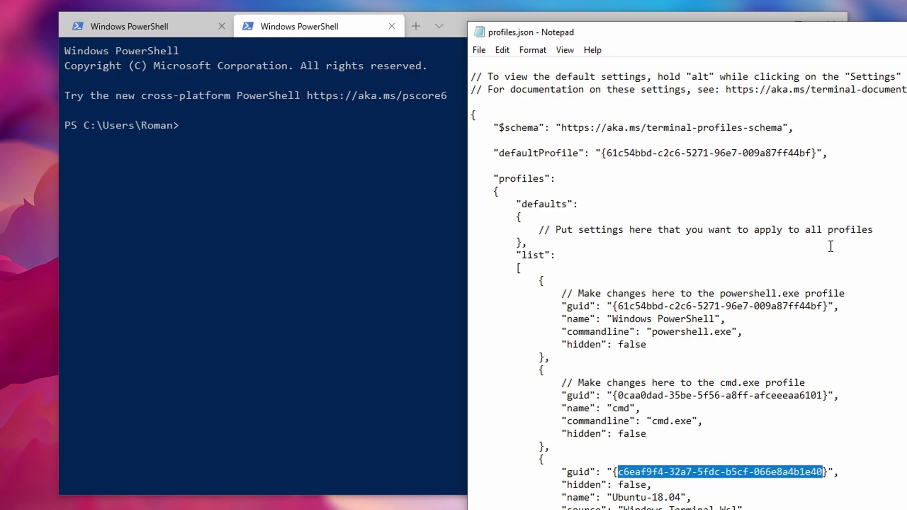
{"action": "left_click_drag", "start_coordinate": [812, 153], "coordinate": [605, 156]}
{"action": "key", "text": "ctrl+v"}
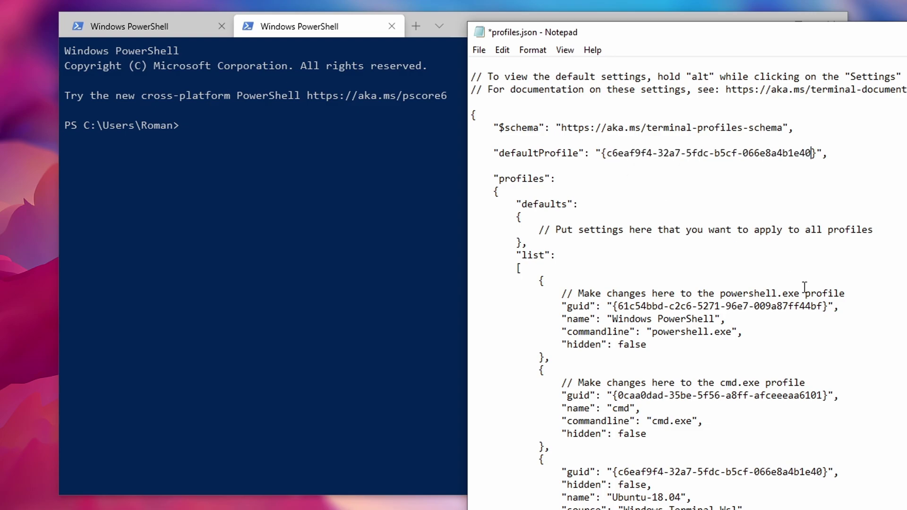
{"action": "key", "text": "ctrl+s"}
{"action": "key", "text": "alt+F4"}
{"action": "left_click", "coordinate": [825, 31]}
Close all terminal tabs, then run ls, ll -tr and df -h in the Ubuntu shell.
{"action": "left_click", "coordinate": [405, 290]}
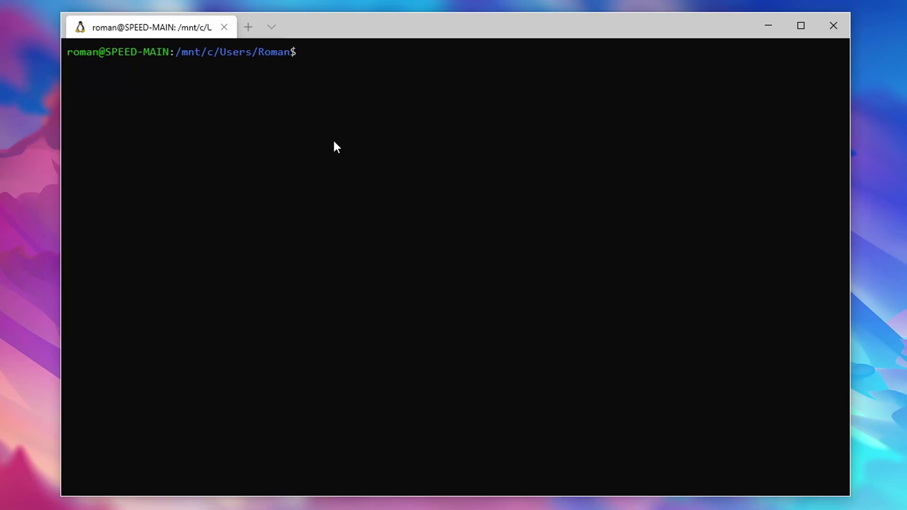
{"action": "type", "text": "ls"}
{"action": "key", "text": "Return"}
{"action": "type", "text": "ll -tr"}
{"action": "key", "text": "Return"}
{"action": "type", "text": "df -h"}
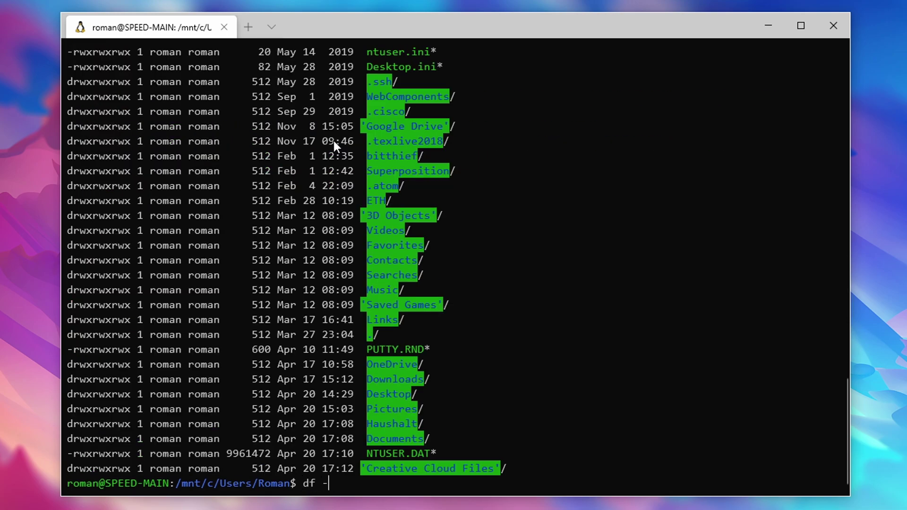
{"action": "key", "text": "Return"}
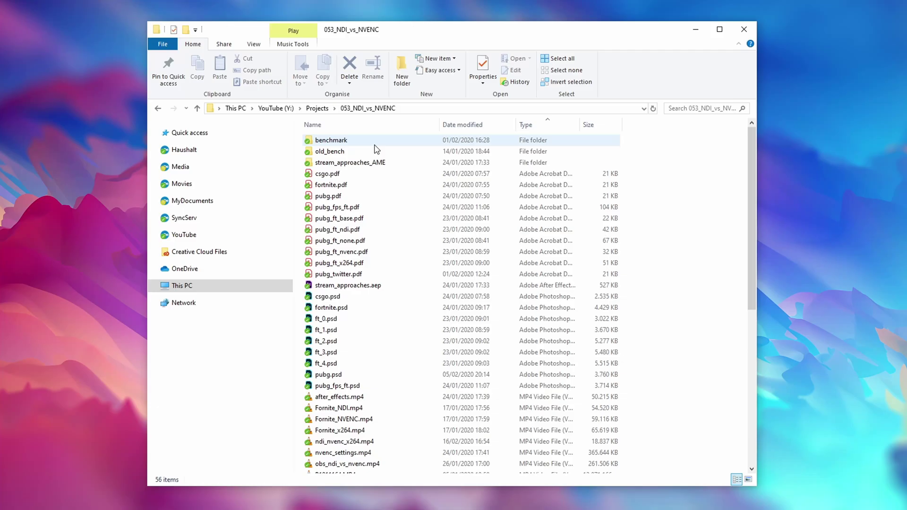
{"action": "scroll", "coordinate": [378, 199], "scroll_direction": "down", "scroll_amount": 8}
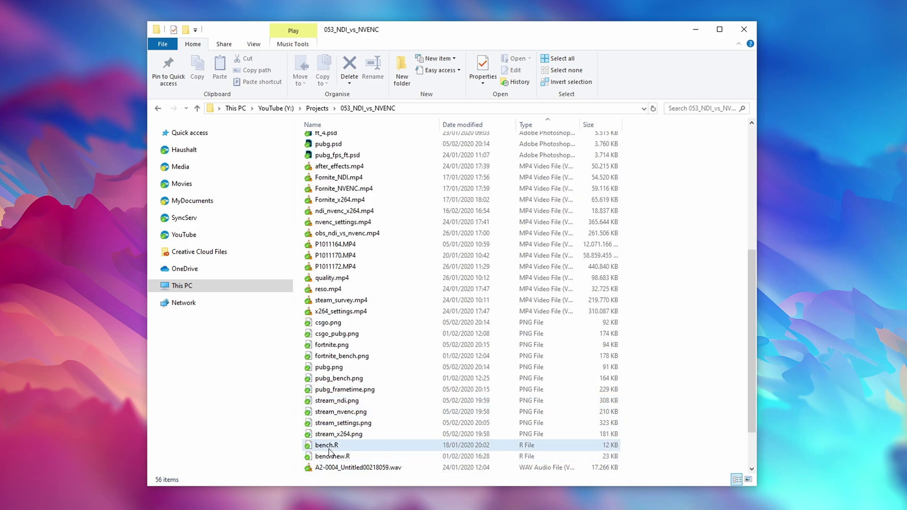
Open bench.R in Notepad++ from its context menu, then close Notepad++.
{"action": "left_click", "coordinate": [329, 450]}
{"action": "right_click", "coordinate": [330, 450]}
{"action": "left_click", "coordinate": [386, 276]}
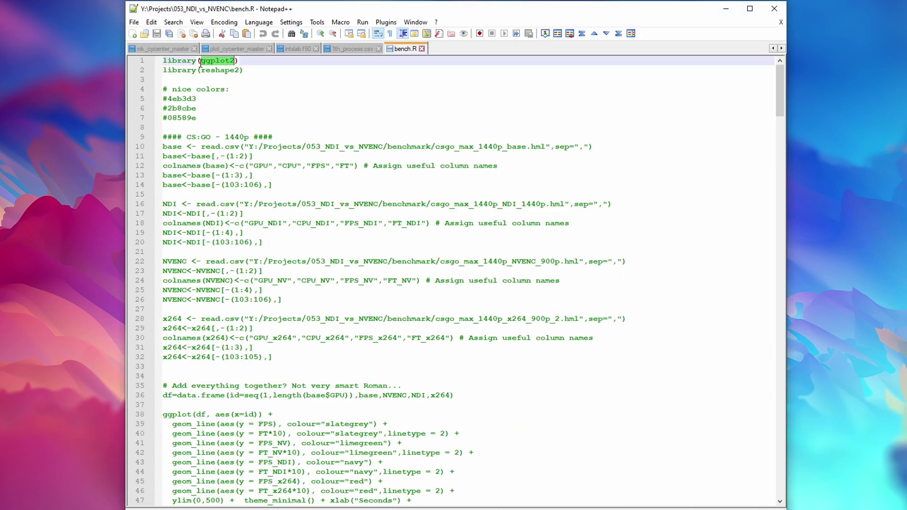
{"action": "left_click", "coordinate": [774, 8]}
Search the folder for 'ggplot2' and bring up the advanced search options.
{"action": "left_click", "coordinate": [685, 108]}
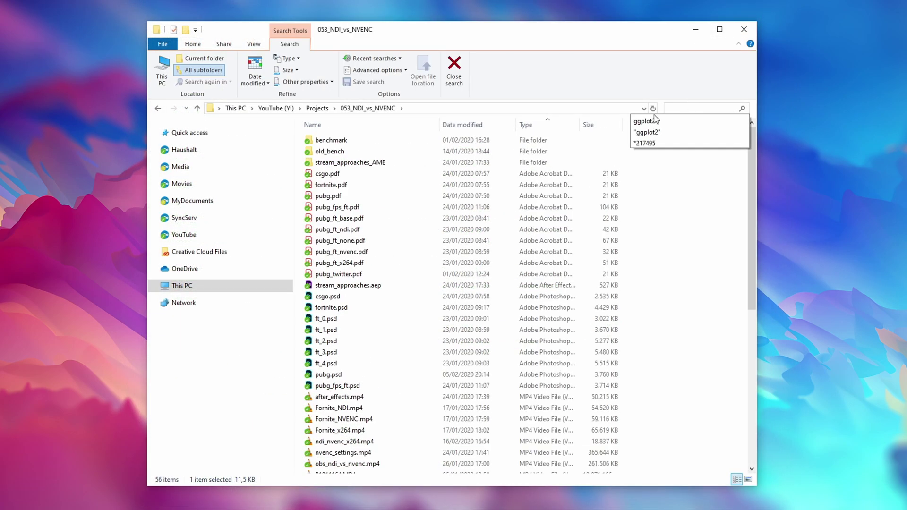
{"action": "type", "text": "ggplot2"}
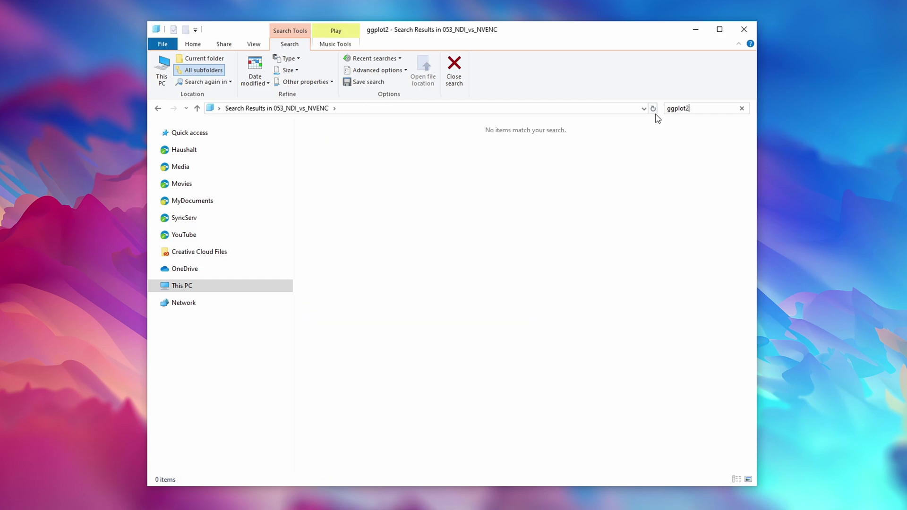
{"action": "left_click", "coordinate": [378, 70]}
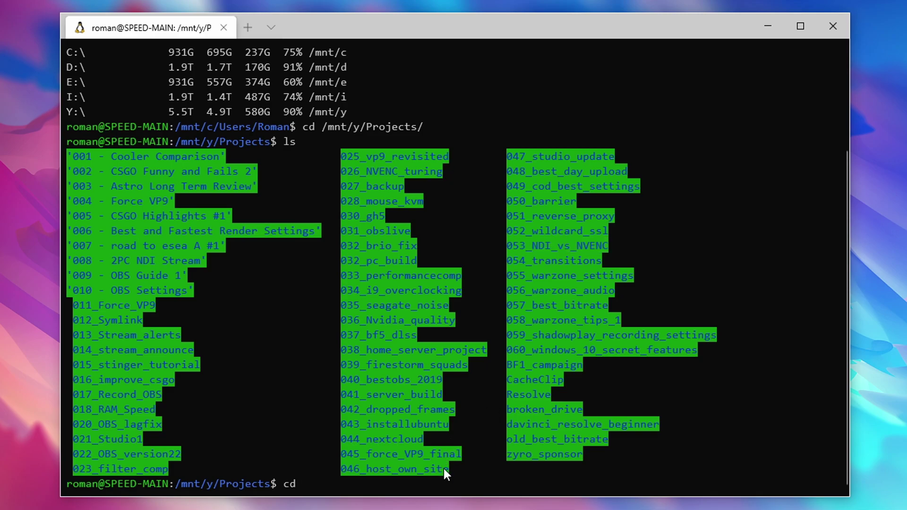
Move into 053_NDI_vs_NVENC and list its contents with ll -lt.
{"action": "type", "text": "053_NDI_vs_NVENC"}
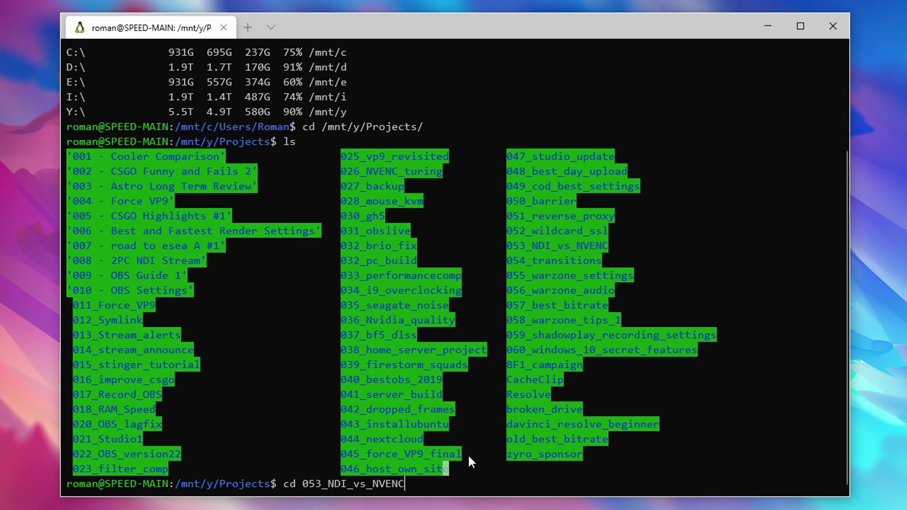
{"action": "key", "text": "Return"}
{"action": "type", "text": "ll -lt"}
{"action": "key", "text": "Return"}
Run grep -rwn . -e "ggplot2" and copy the bench.R and benchnew.R matches.
{"action": "type", "text": "grep -rwn"}
{"action": "key", "text": "BackSpace"}
{"action": "type", "text": "wn"}
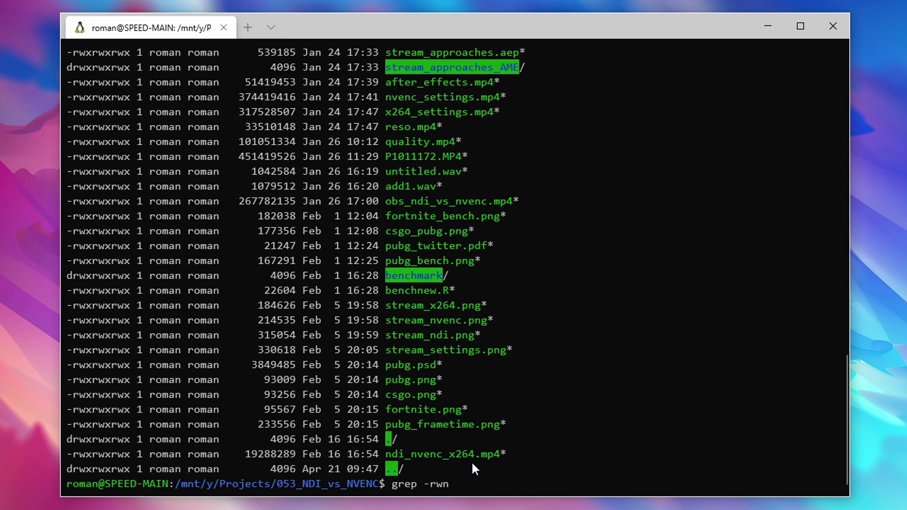
{"action": "type", "text": " . -e \"ggplot2\""}
{"action": "key", "text": "Return"}
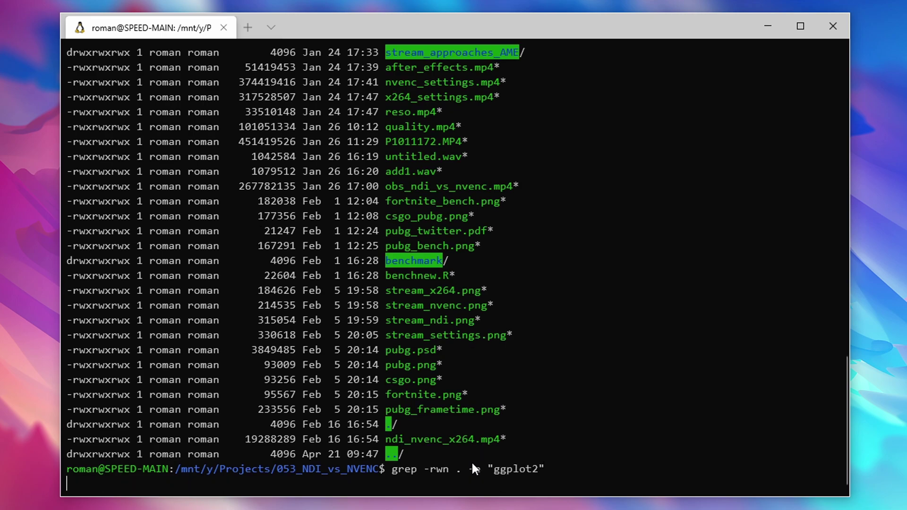
{"action": "left_click_drag", "start_coordinate": [72, 454], "coordinate": [273, 473]}
{"action": "key", "text": "ctrl+c"}
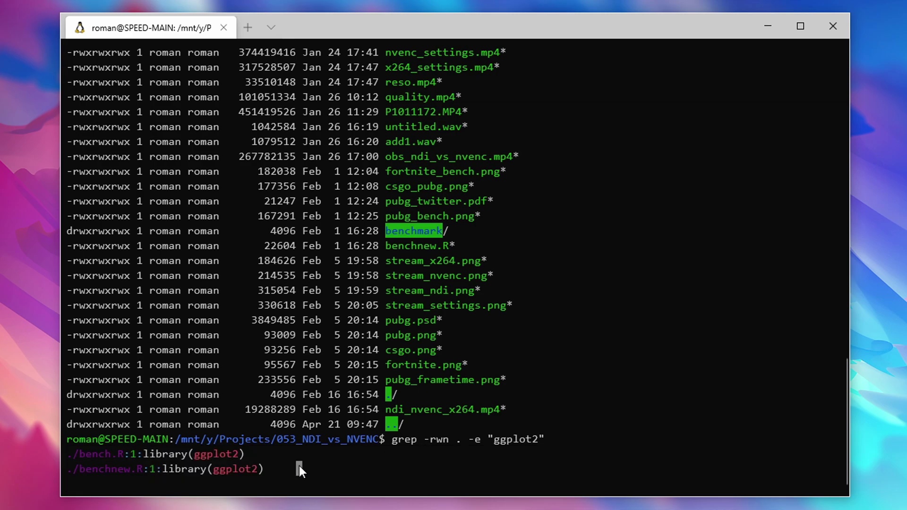
{"action": "key", "text": "ctrl+c"}
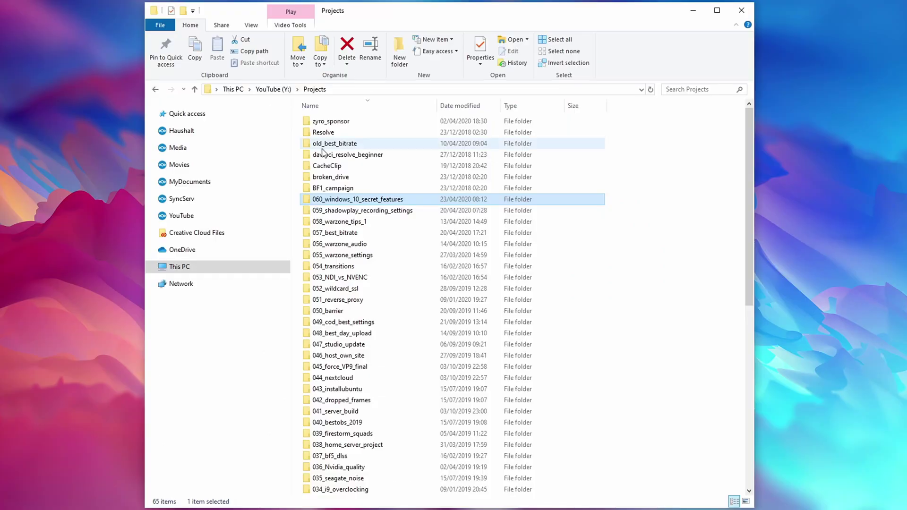
Browse to \\wsl$\Ubuntu-18.04\ in File Explorer and open home, then the user's folder.
{"action": "left_click", "coordinate": [357, 89]}
{"action": "key", "text": "ctrl+v"}
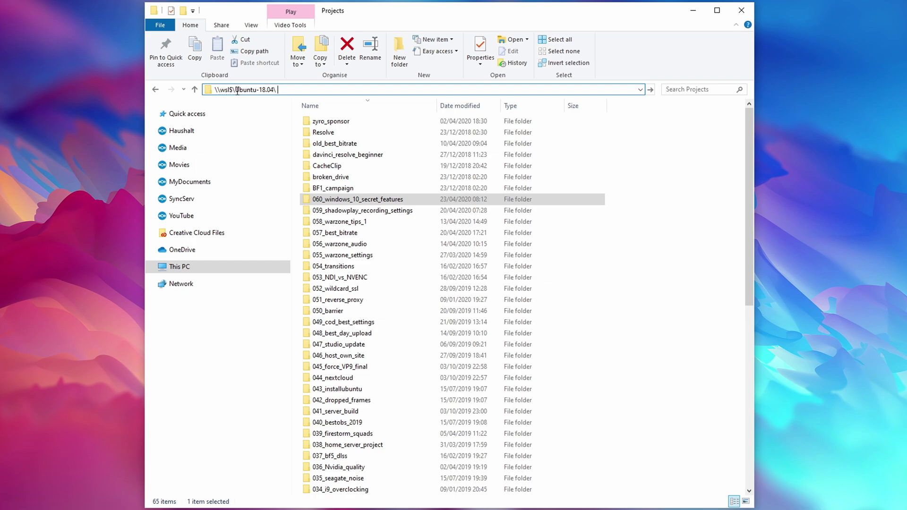
{"action": "key", "text": "Return"}
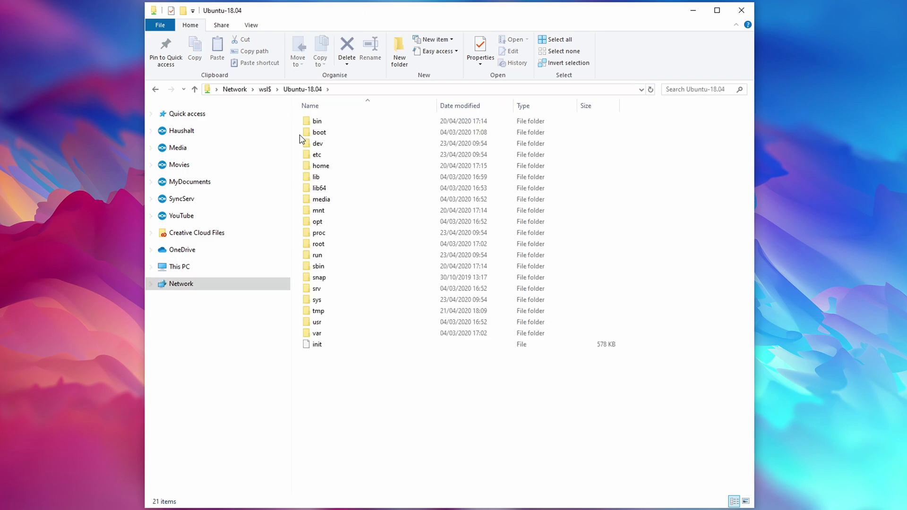
{"action": "double_click", "coordinate": [339, 168]}
{"action": "left_click", "coordinate": [340, 128]}
{"action": "double_click", "coordinate": [339, 124]}
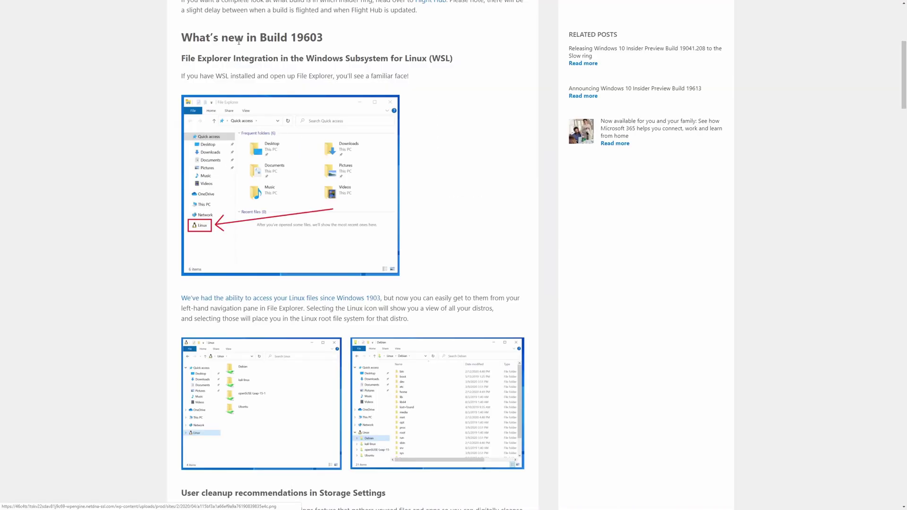
Highlight the 'What's new in Build 19603' heading in the Insider blog post.
{"action": "left_click_drag", "start_coordinate": [180, 39], "coordinate": [337, 38]}
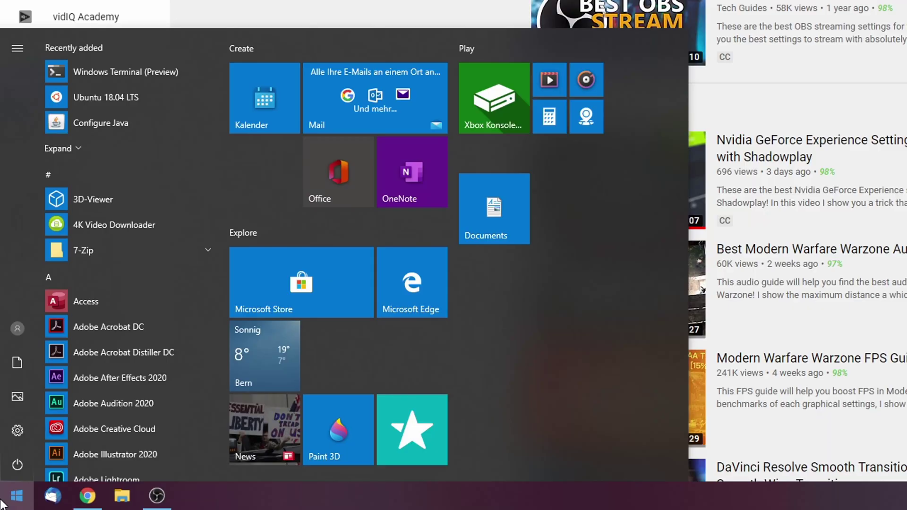
Search the Start menu for 'snip' and launch the Snipping Tool.
{"action": "left_click", "coordinate": [1, 504]}
{"action": "left_click", "coordinate": [1, 503]}
{"action": "left_click", "coordinate": [1, 504]}
{"action": "left_click", "coordinate": [1, 504]}
{"action": "type", "text": "snip"}
{"action": "left_click", "coordinate": [5, 503]}
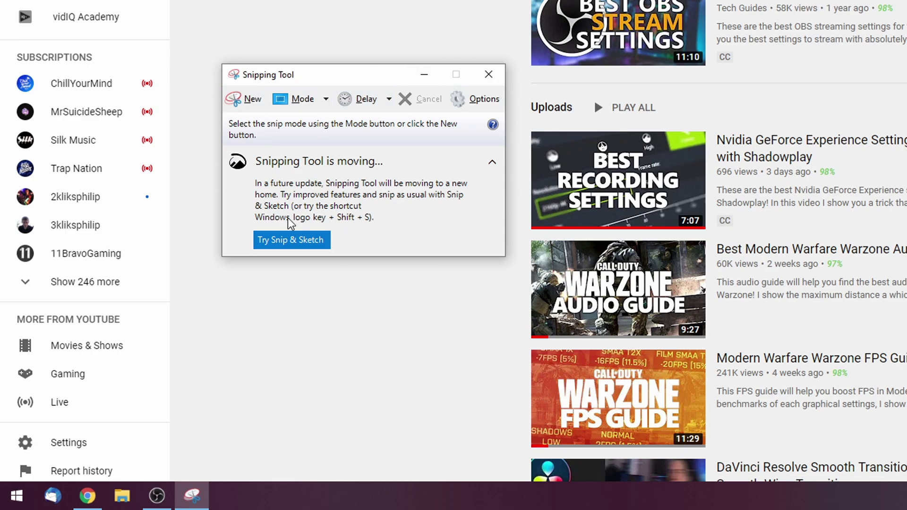
Close Snipping Tool and take a rectangular Win+Shift+S snip of the channel page.
{"action": "left_click", "coordinate": [492, 78]}
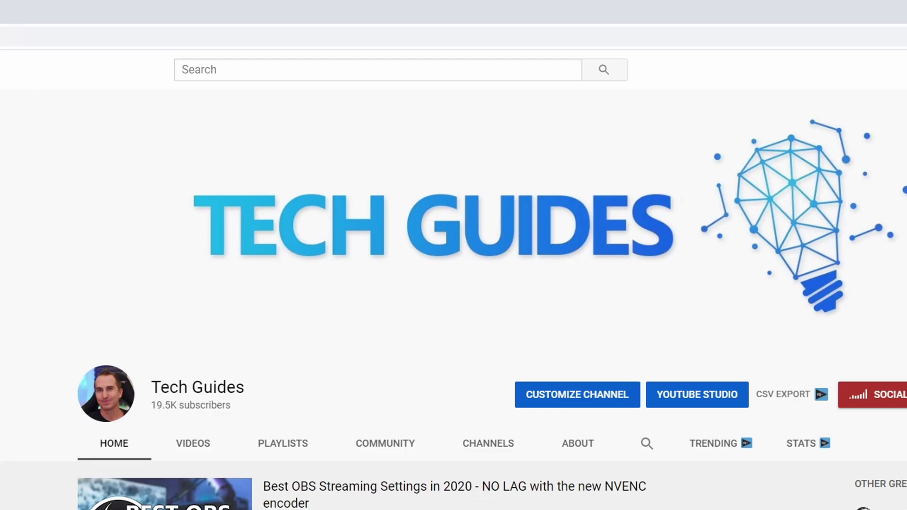
{"action": "key", "text": "super+shift+s"}
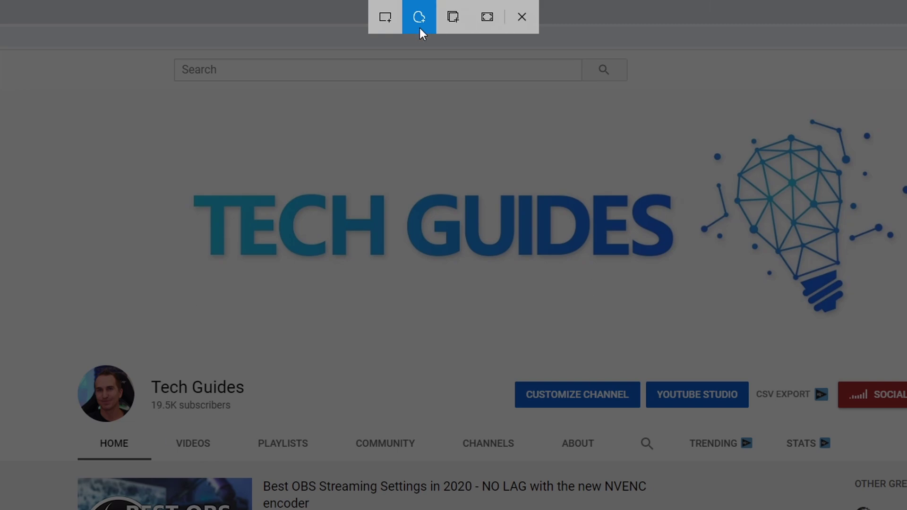
{"action": "left_click", "coordinate": [385, 16]}
{"action": "mouse_move", "coordinate": [267, 179]}
{"action": "left_mouse_down"}
{"action": "mouse_move", "coordinate": [533, 416]}
{"action": "mouse_move", "coordinate": [721, 421]}
{"action": "mouse_move", "coordinate": [602, 442]}
{"action": "mouse_move", "coordinate": [553, 478]}
{"action": "mouse_move", "coordinate": [568, 481]}
{"action": "left_mouse_up"}
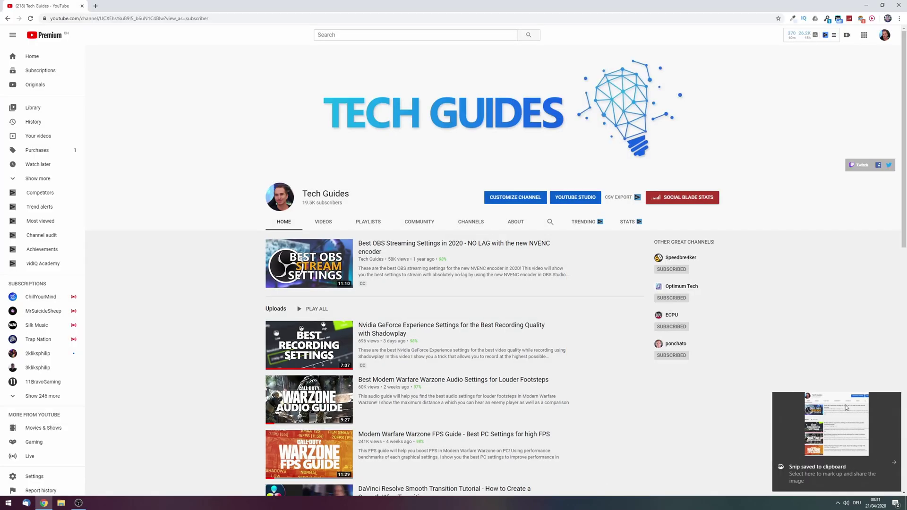
Highlight the Best OBS Streaming Settings title and loop a pen stroke around Tech Guides.
{"action": "left_click", "coordinate": [824, 472]}
{"action": "left_click_drag", "start_coordinate": [273, 171], "coordinate": [357, 172]}
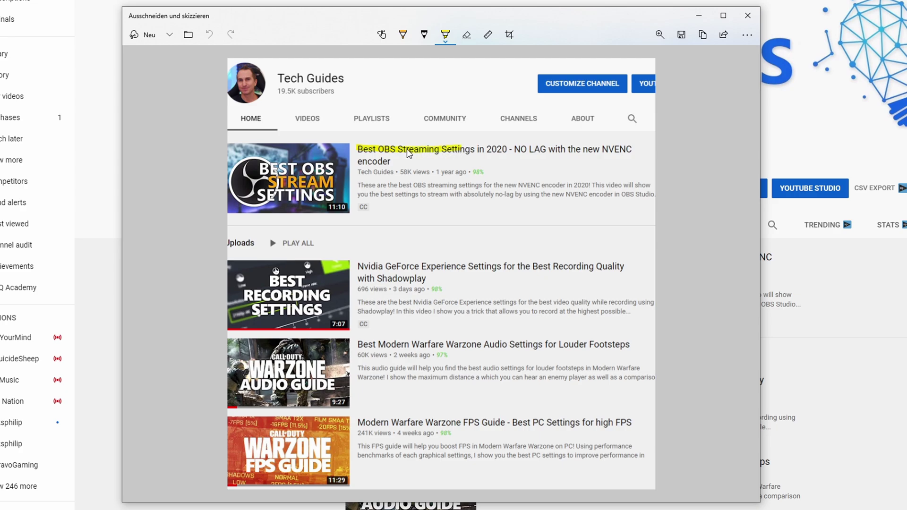
{"action": "left_click", "coordinate": [403, 35]}
{"action": "mouse_move", "coordinate": [361, 76]}
{"action": "left_mouse_down"}
{"action": "mouse_move", "coordinate": [383, 84]}
{"action": "mouse_move", "coordinate": [373, 81]}
{"action": "left_mouse_up"}
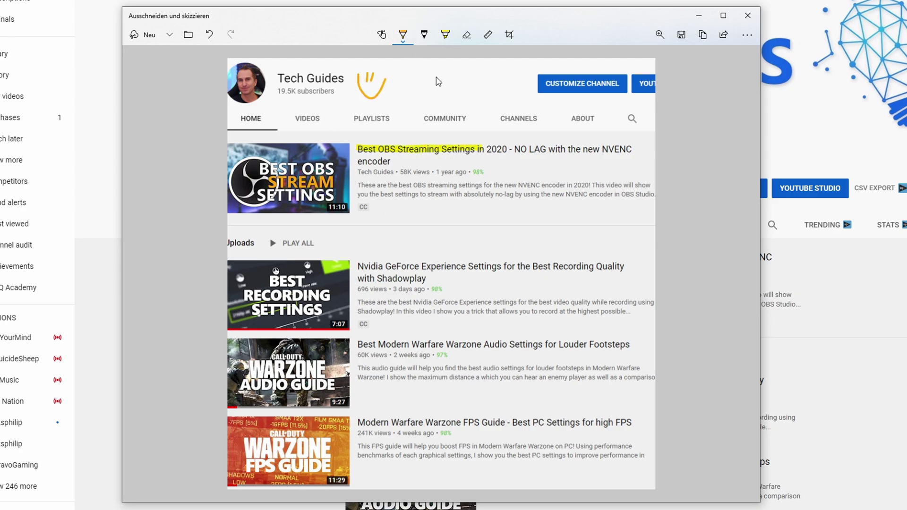
{"action": "left_click_drag", "start_coordinate": [310, 96], "coordinate": [284, 112]}
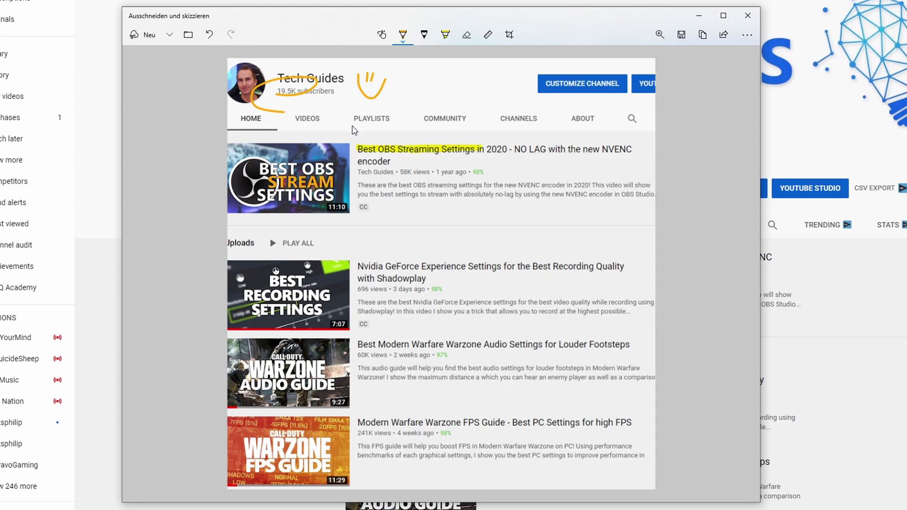
Save the annotated snip with JPG as the file type.
{"action": "left_click", "coordinate": [682, 34]}
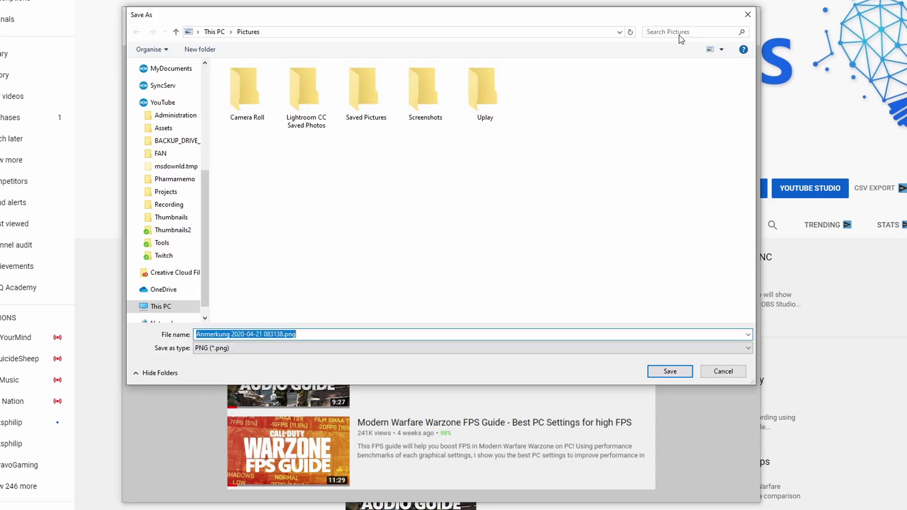
{"action": "left_click", "coordinate": [235, 349]}
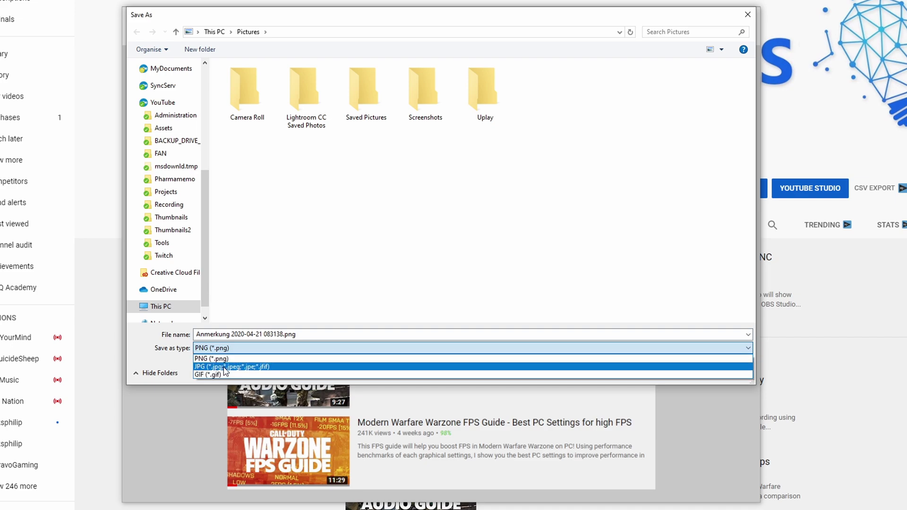
{"action": "left_click", "coordinate": [229, 366]}
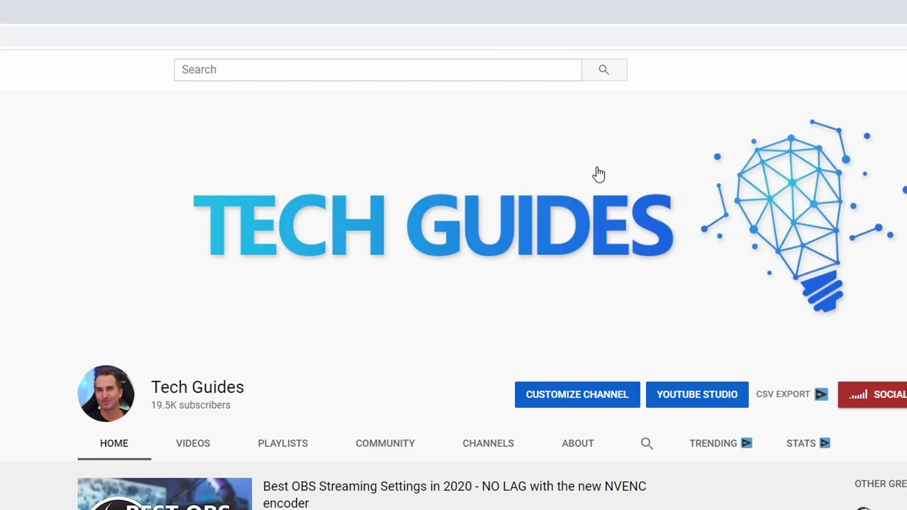
Copy window snips of the browser, then of the OBS window, to the clipboard.
{"action": "key", "text": "super+shift+s"}
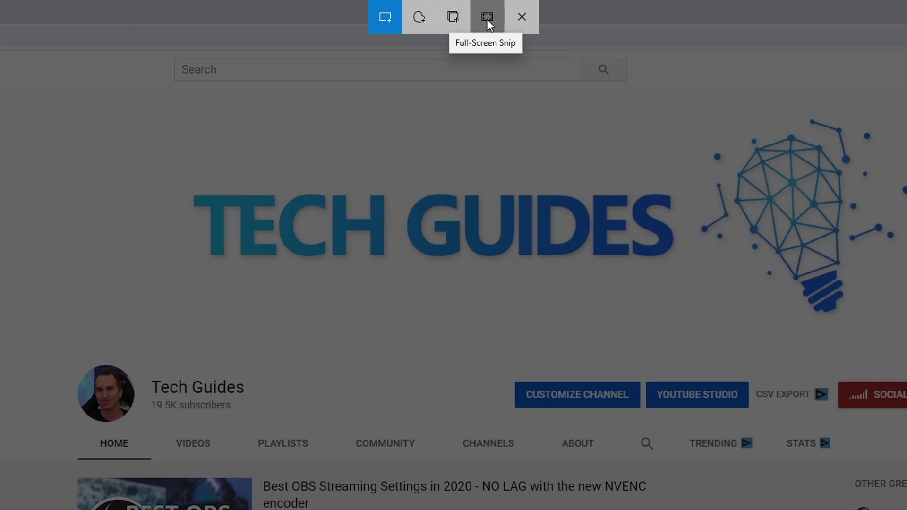
{"action": "left_click", "coordinate": [455, 16]}
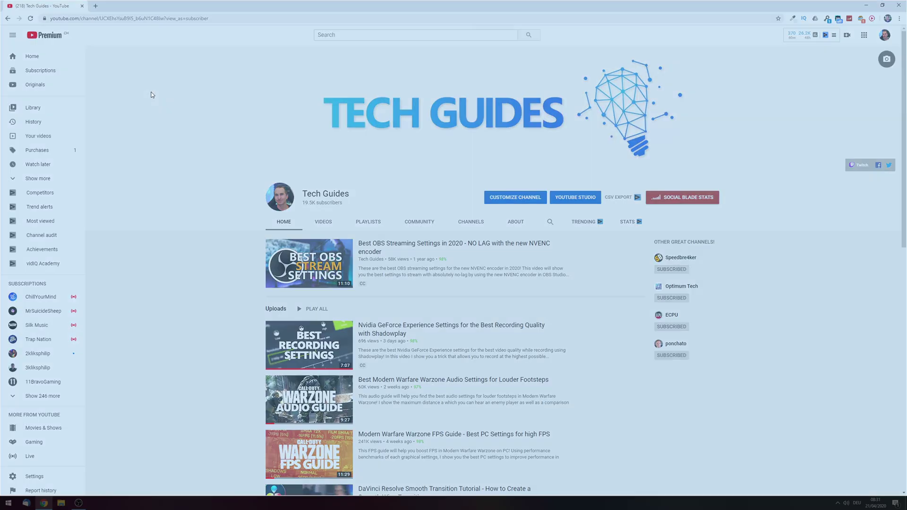
{"action": "left_click", "coordinate": [151, 95]}
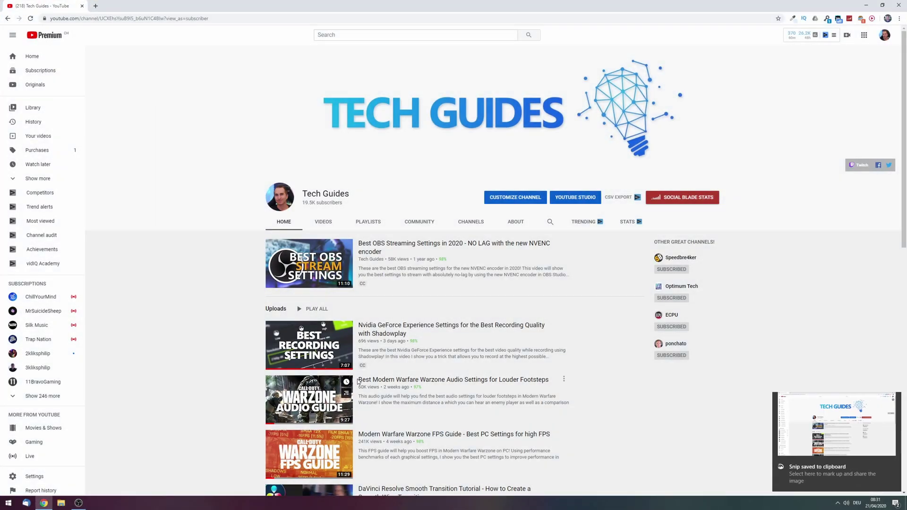
{"action": "left_click", "coordinate": [75, 505]}
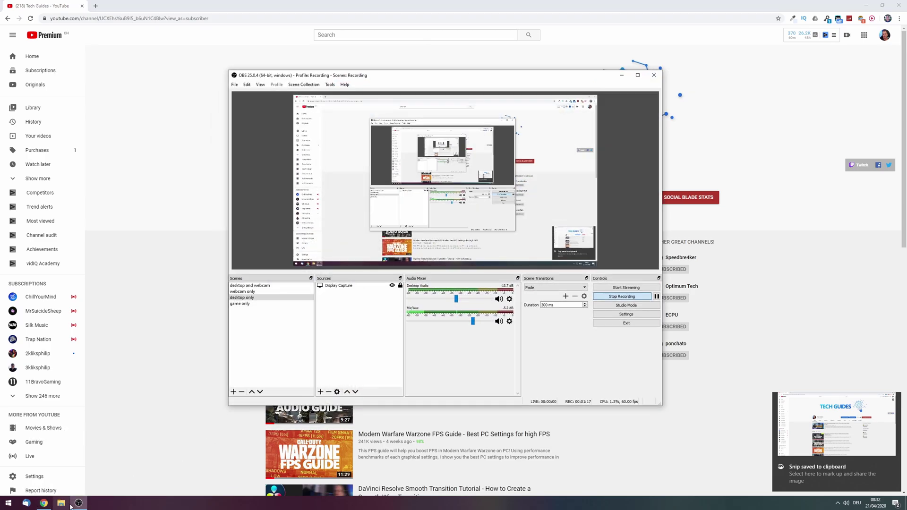
{"action": "key", "text": "super+shift+s"}
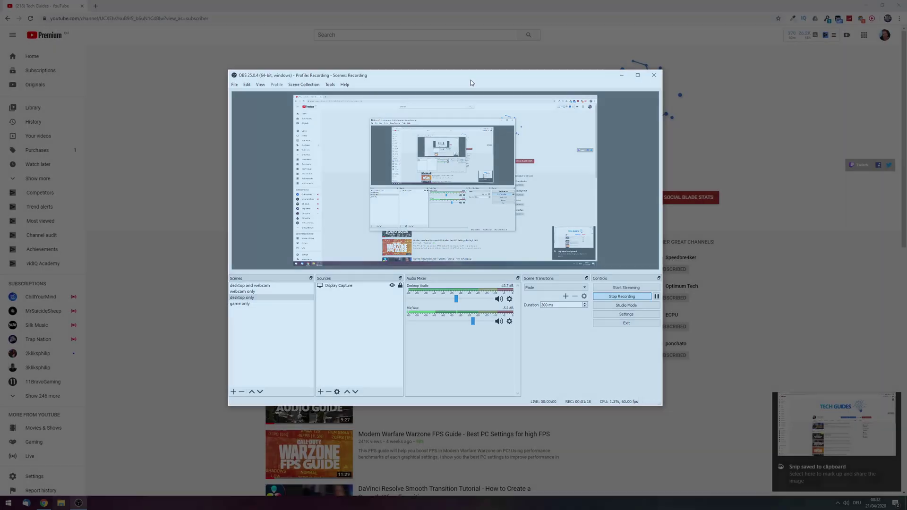
{"action": "left_click", "coordinate": [471, 80]}
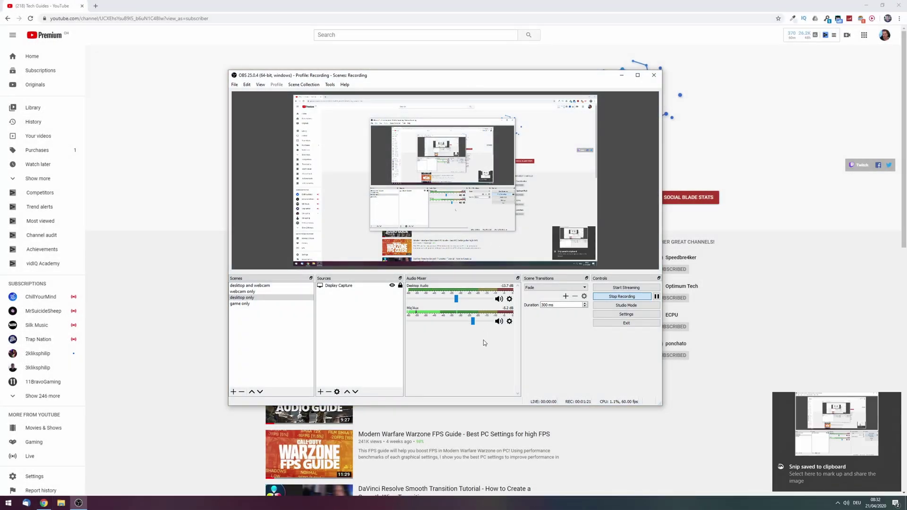
Trace a free-form snip around the OBS window and bring up its Save As dialog.
{"action": "key", "text": "super+shift+s"}
{"action": "left_click", "coordinate": [437, 10]}
{"action": "mouse_move", "coordinate": [251, 70]}
{"action": "left_mouse_down"}
{"action": "mouse_move", "coordinate": [202, 208]}
{"action": "mouse_move", "coordinate": [321, 449]}
{"action": "mouse_move", "coordinate": [742, 288]}
{"action": "mouse_move", "coordinate": [588, 35]}
{"action": "mouse_move", "coordinate": [258, 62]}
{"action": "left_mouse_up"}
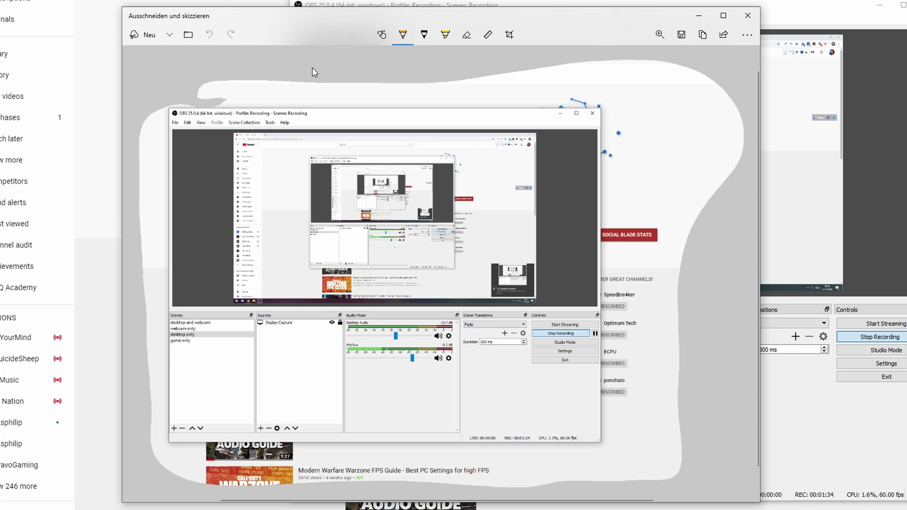
{"action": "left_click", "coordinate": [682, 34]}
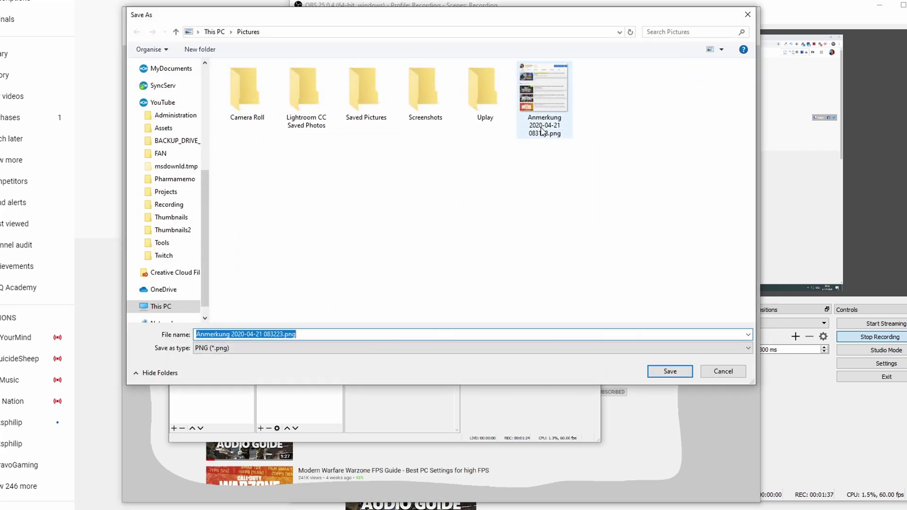
Save the snip as Anmerkung 2020-04-21 083223.png and select it in Pictures.
{"action": "left_click", "coordinate": [664, 372]}
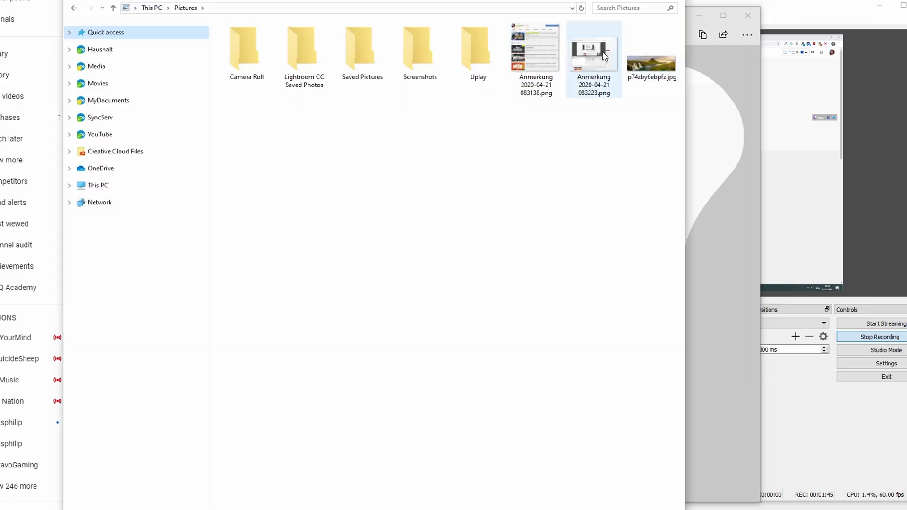
{"action": "left_click", "coordinate": [611, 48]}
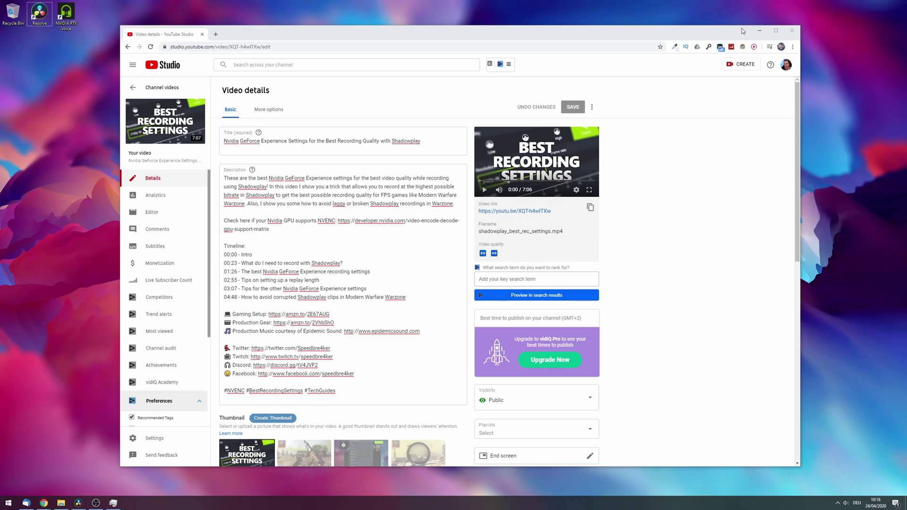
Snap the browser and Explorer side by side, then drag the divider to widen YouTube Studio.
{"action": "left_click", "coordinate": [303, 34]}
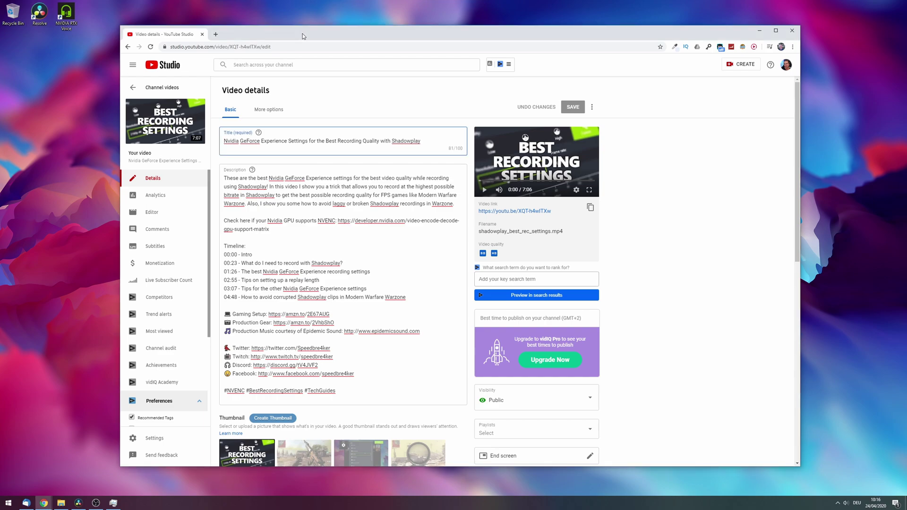
{"action": "key", "text": "super+Left"}
{"action": "key", "text": "super+Right"}
{"action": "key", "text": "super+Right"}
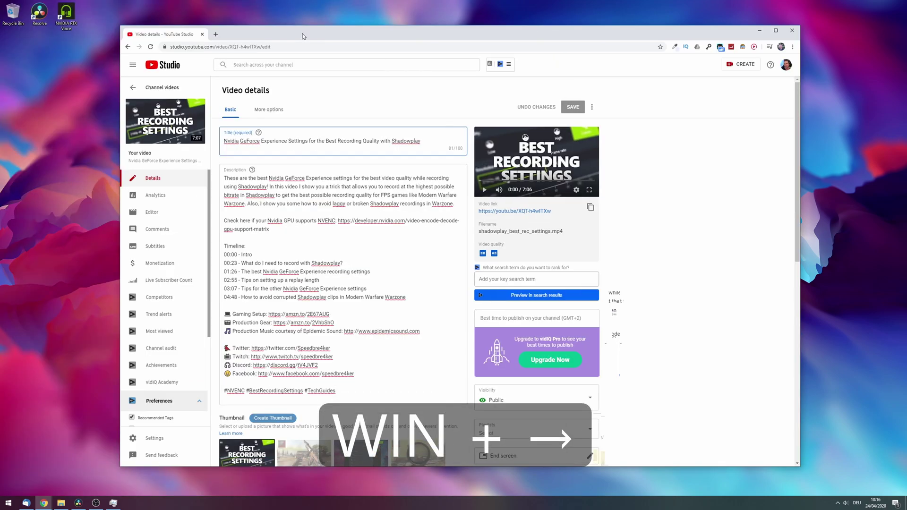
{"action": "key", "text": "super+Left"}
{"action": "key", "text": "super+Left"}
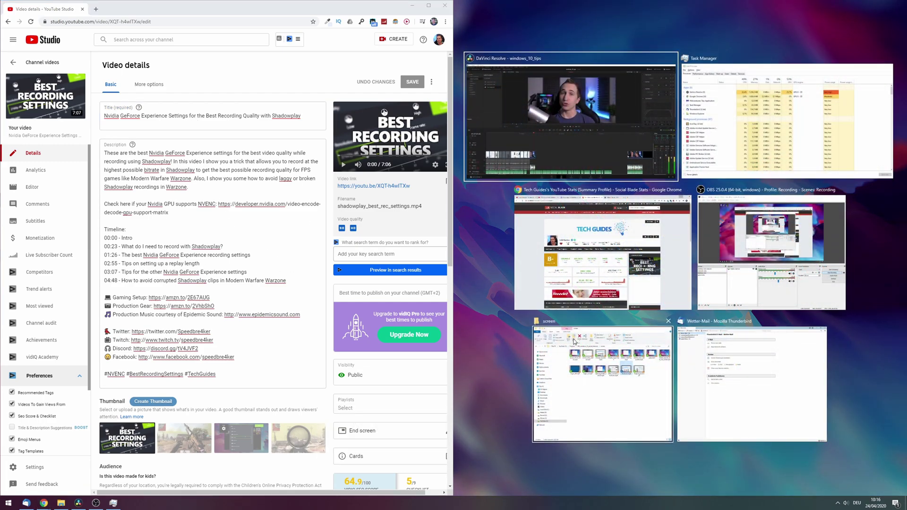
{"action": "left_click", "coordinate": [642, 383]}
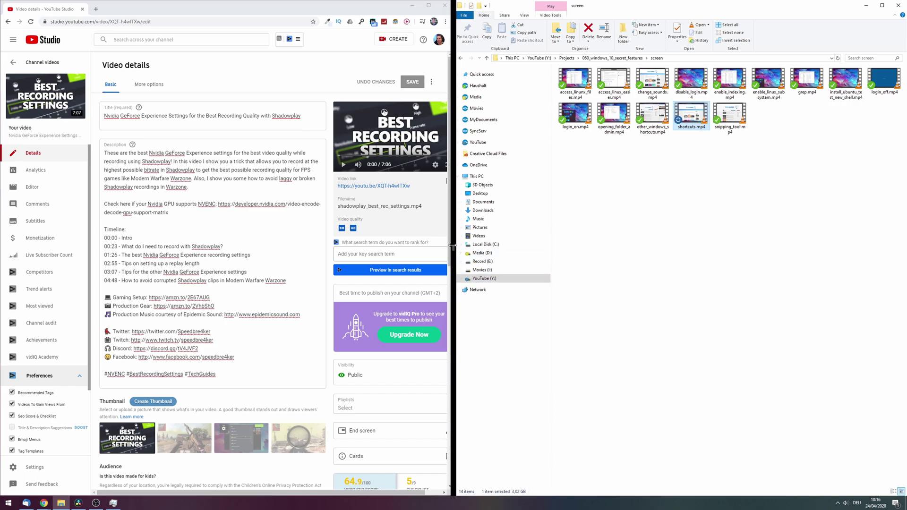
{"action": "left_click_drag", "start_coordinate": [452, 248], "coordinate": [662, 264]}
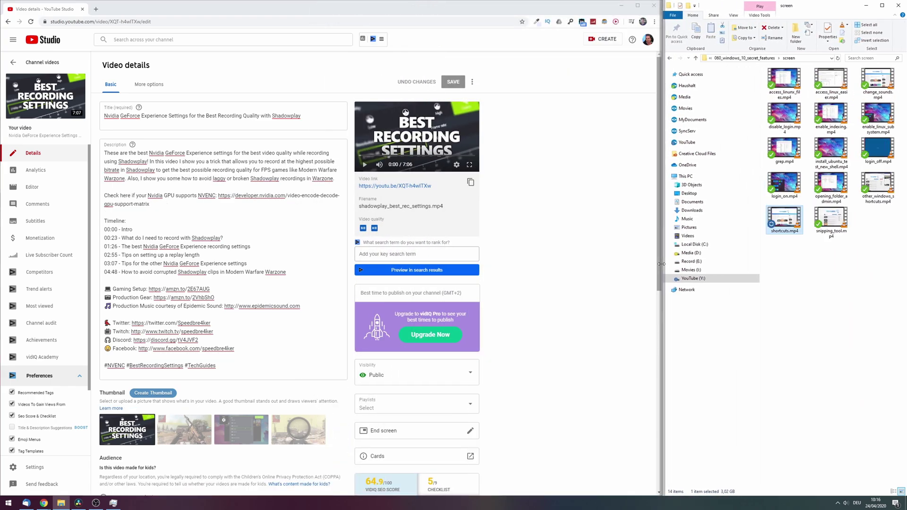
Minimize File Explorer, then maximize and minimize the YouTube Studio window with Win+Up and Win+Down.
{"action": "left_click", "coordinate": [866, 5]}
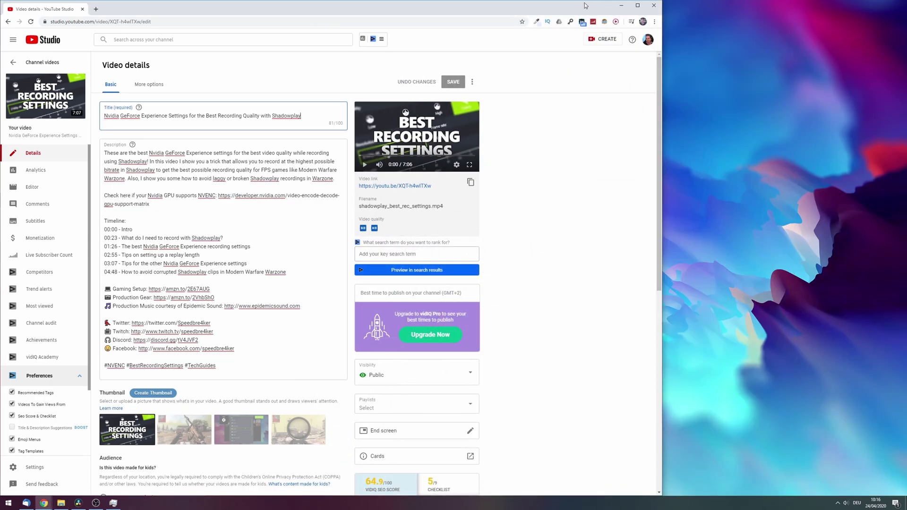
{"action": "key", "text": "super+Up"}
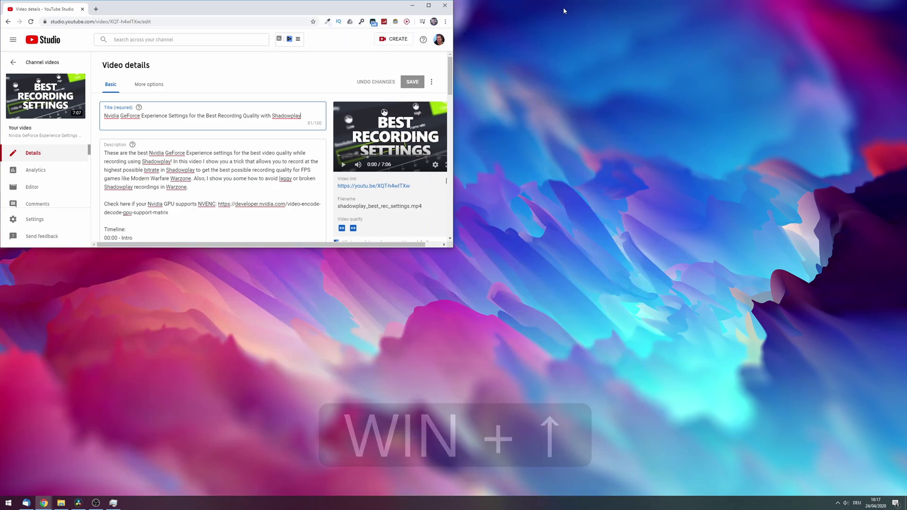
{"action": "key", "text": "super+Down"}
{"action": "key", "text": "super+Down"}
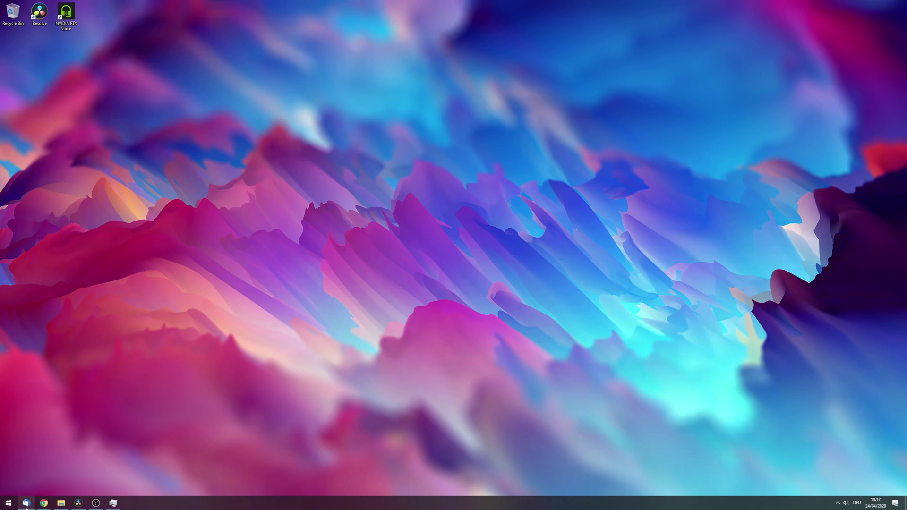
Show and hide Thunderbird with Win+1, then bring Chrome forward with Win+2.
{"action": "mouse_move", "coordinate": [53, 506]}
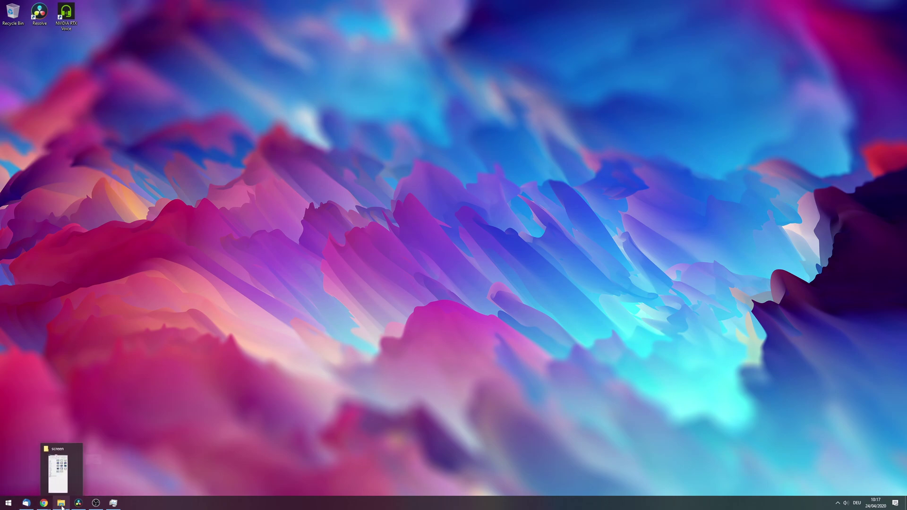
{"action": "mouse_move", "coordinate": [83, 507]}
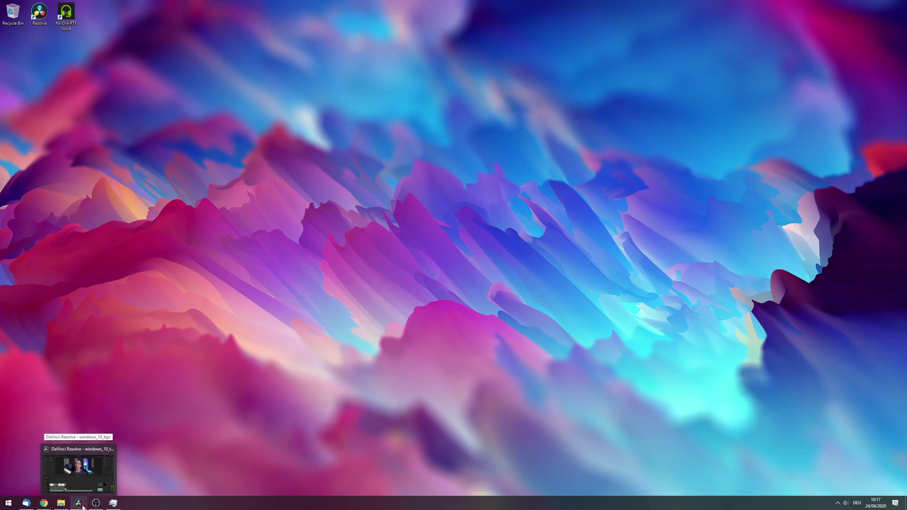
{"action": "left_click", "coordinate": [153, 434]}
{"action": "key", "text": "super+1"}
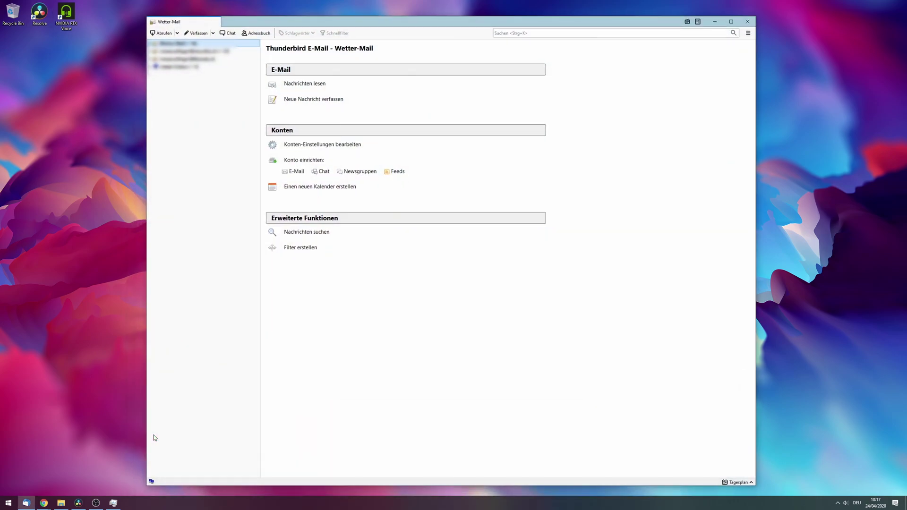
{"action": "key", "text": "super+1"}
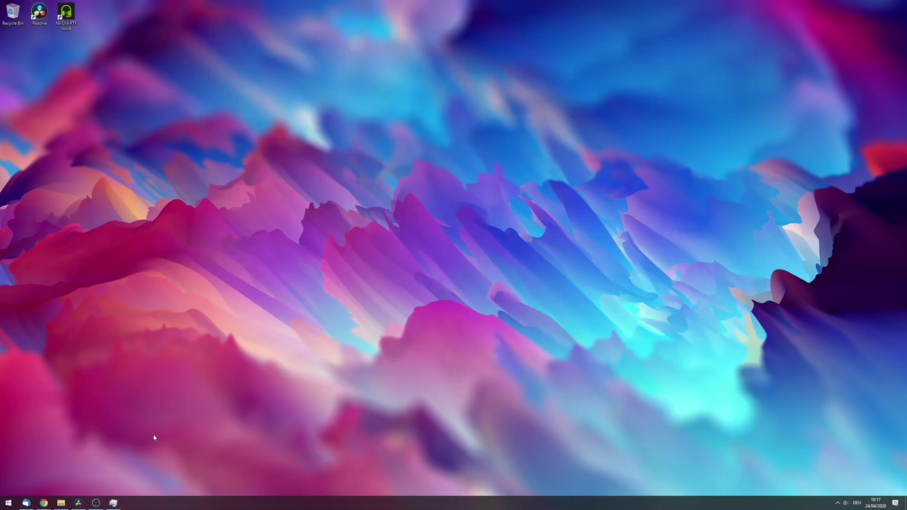
{"action": "key", "text": "super+2"}
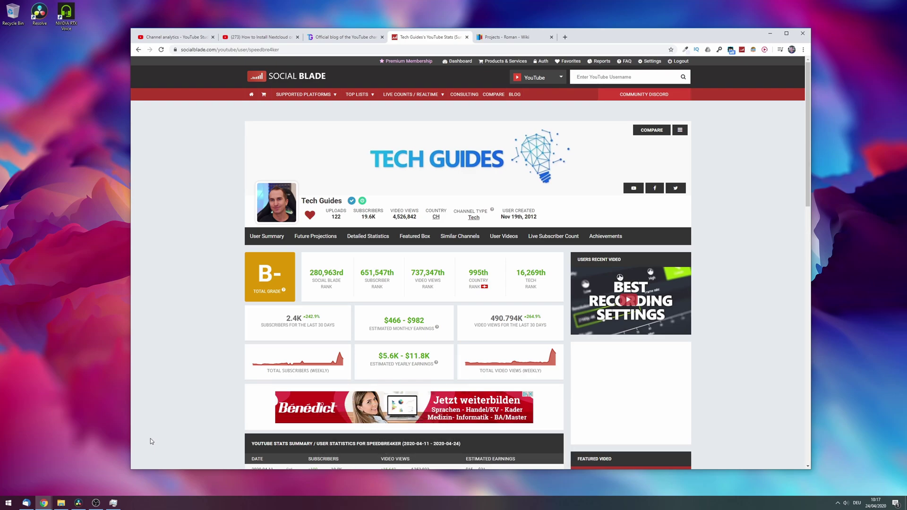
Cycle the two Chrome windows with Win+2, then minimize YouTube Studio and Social Blade.
{"action": "mouse_move", "coordinate": [44, 503]}
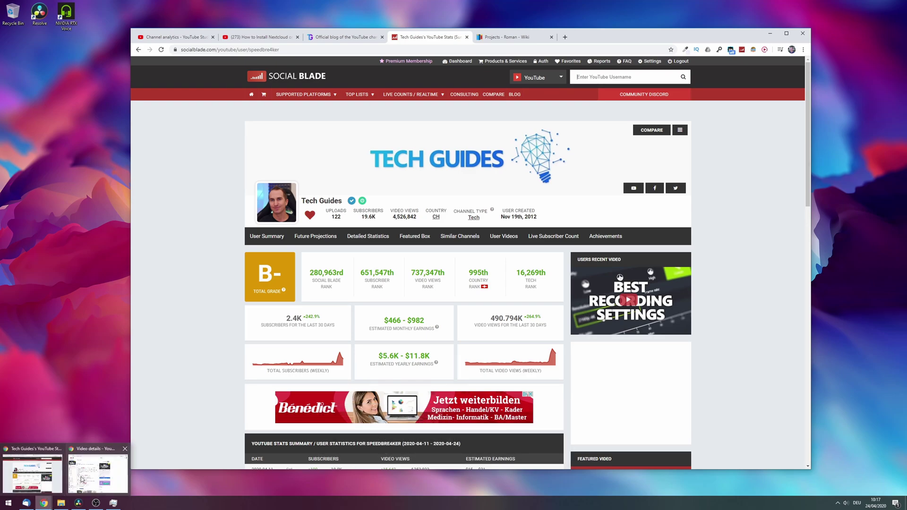
{"action": "key", "text": "super+2"}
{"action": "key", "text": "super+2"}
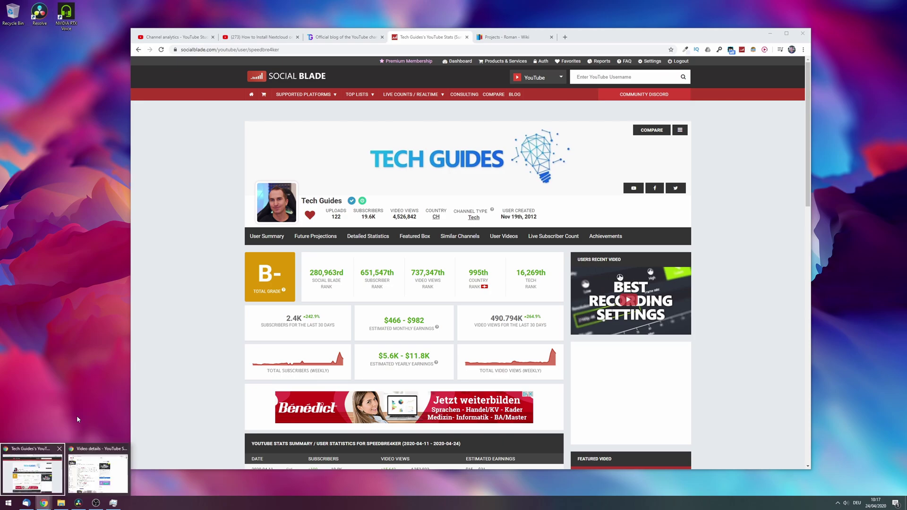
{"action": "key", "text": "super+2"}
{"action": "key", "text": "super+2"}
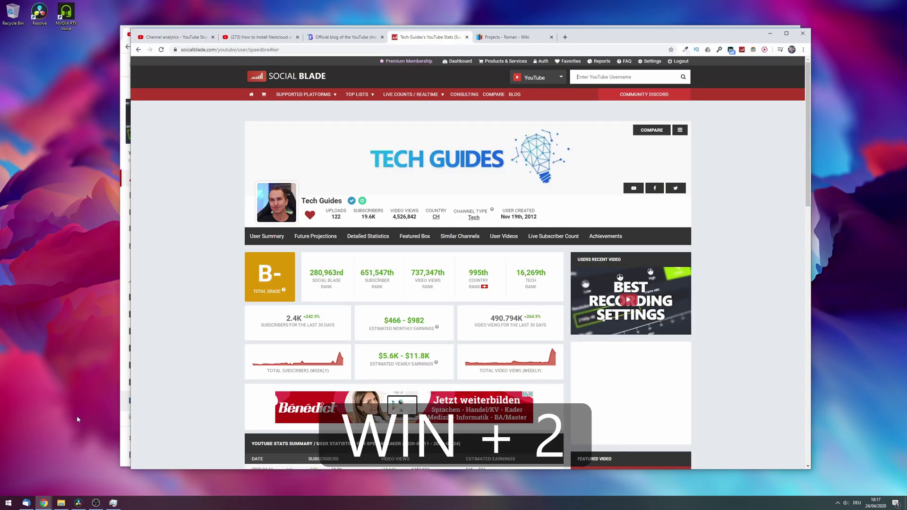
{"action": "key", "text": "super+2"}
{"action": "key", "text": "super+2"}
{"action": "key", "text": "super+2"}
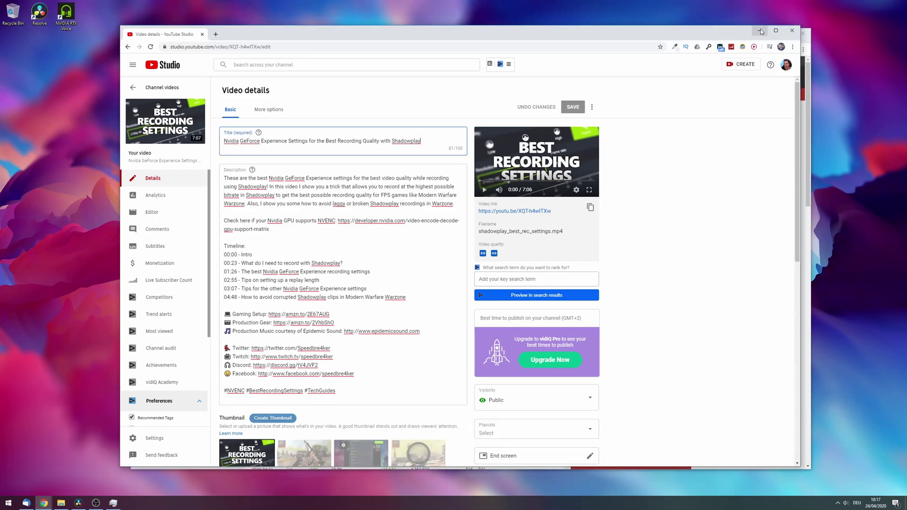
{"action": "left_click", "coordinate": [761, 31]}
{"action": "left_click", "coordinate": [768, 32]}
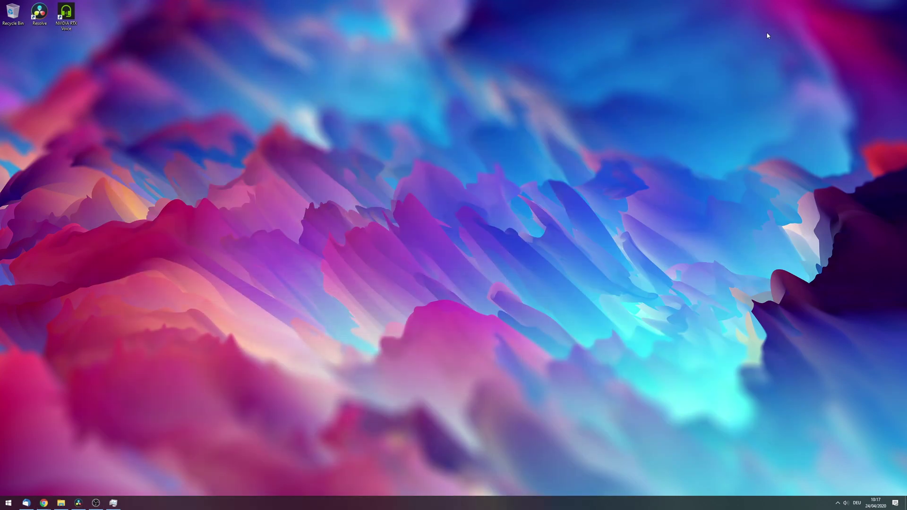
Bring up File Explorer with Win+3, snap it bottom-right, then minimize it.
{"action": "key", "text": "super+3"}
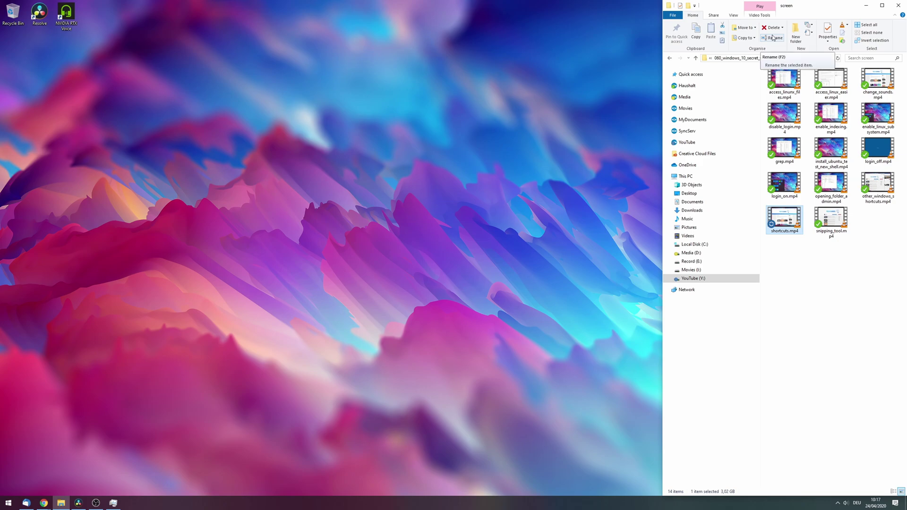
{"action": "key", "text": "super+Down"}
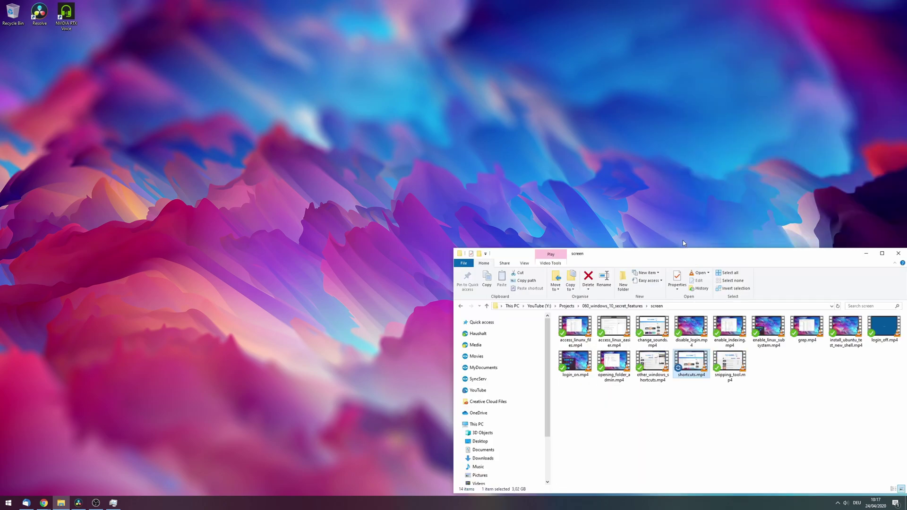
{"action": "key", "text": "super+Down"}
{"action": "key", "text": "super"}
{"action": "key", "text": "super"}
Bring up DaVinci Resolve, OBS and Task Manager with Win+4/5/6, then YouTube Studio with Win+2.
{"action": "mouse_move", "coordinate": [78, 505]}
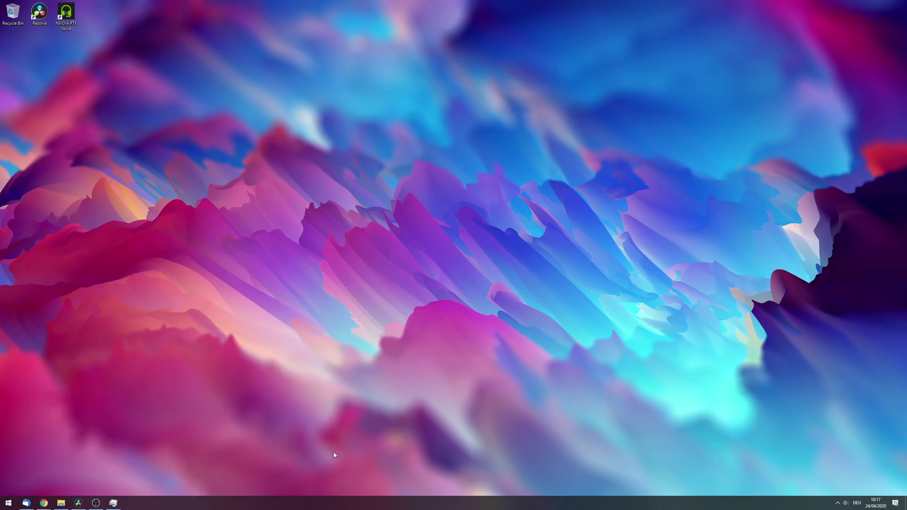
{"action": "key", "text": "super+4"}
{"action": "key", "text": "super+4"}
{"action": "key", "text": "super+5"}
{"action": "key", "text": "super+5"}
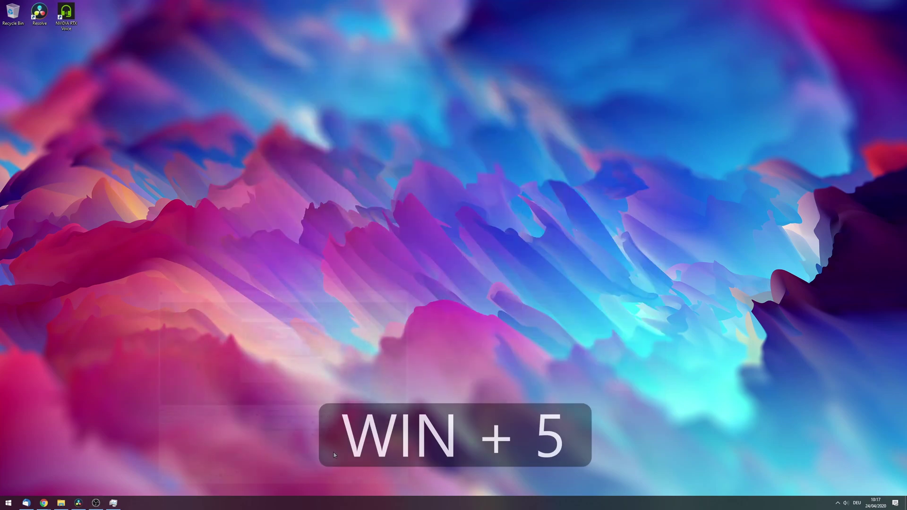
{"action": "key", "text": "super+6"}
{"action": "key", "text": "super+6"}
{"action": "key", "text": "super+2"}
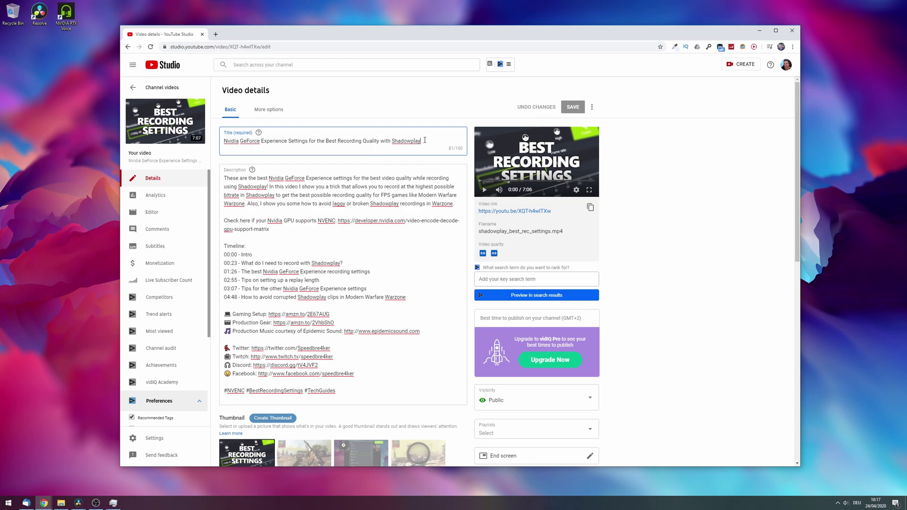
Append the first emoji from the Win+. picker to the video title, then minimize Chrome.
{"action": "key", "text": "super+period"}
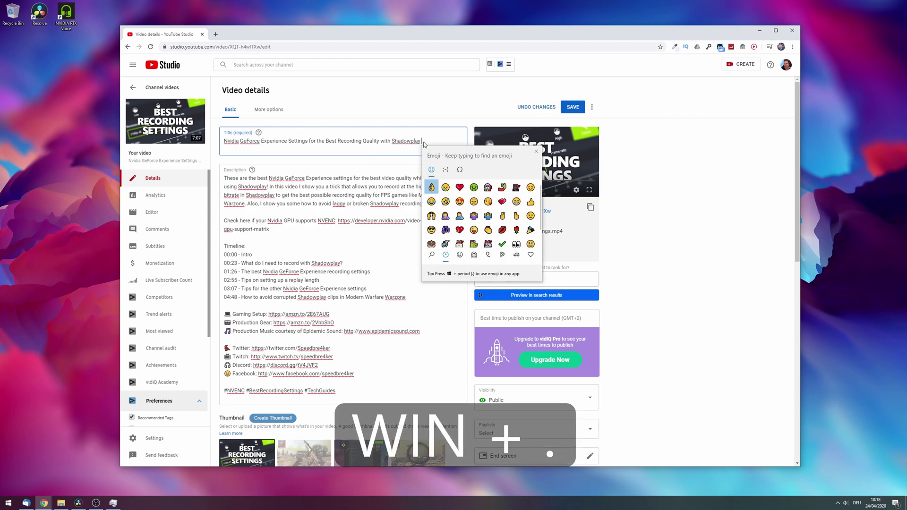
{"action": "left_click", "coordinate": [431, 187]}
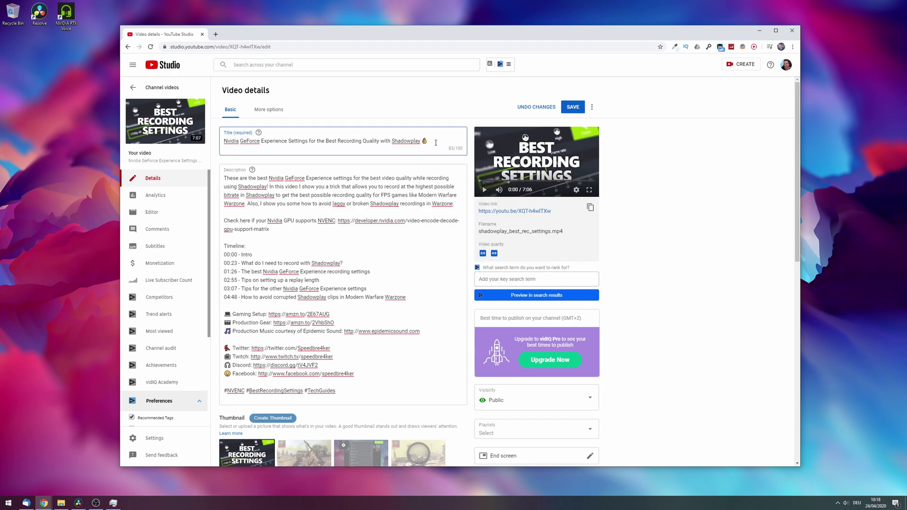
{"action": "left_click", "coordinate": [758, 31]}
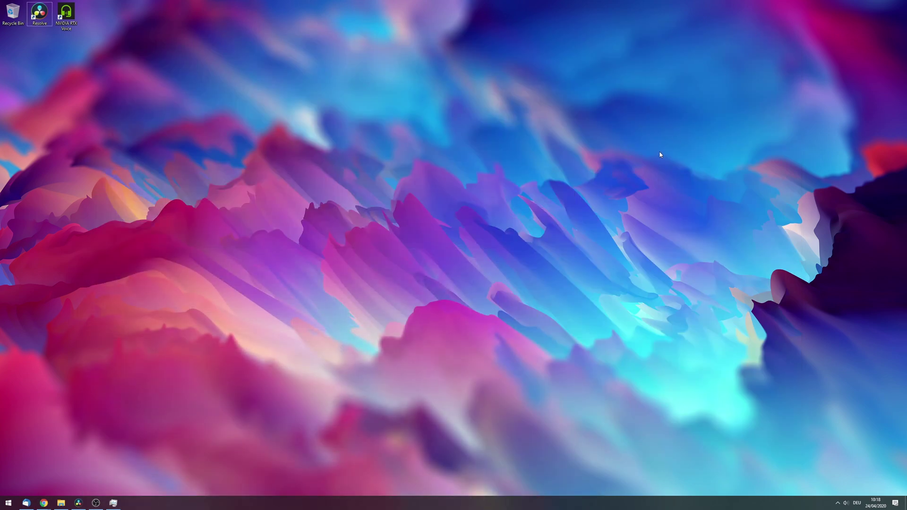
Open Task Manager with Ctrl+Shift+Esc, move it, then Alt+Tab to Chrome's Nextcloud video tab.
{"action": "key", "text": "ctrl+shift+Escape"}
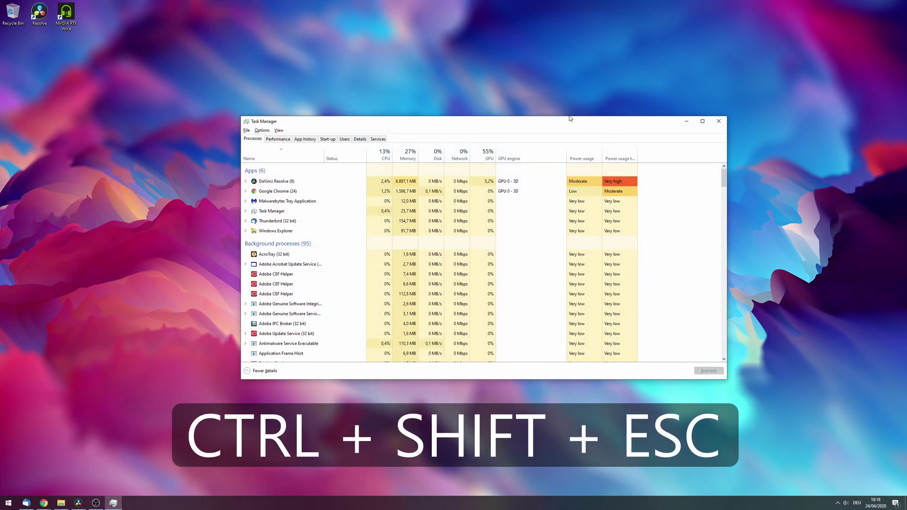
{"action": "left_click_drag", "start_coordinate": [524, 140], "coordinate": [558, 107]}
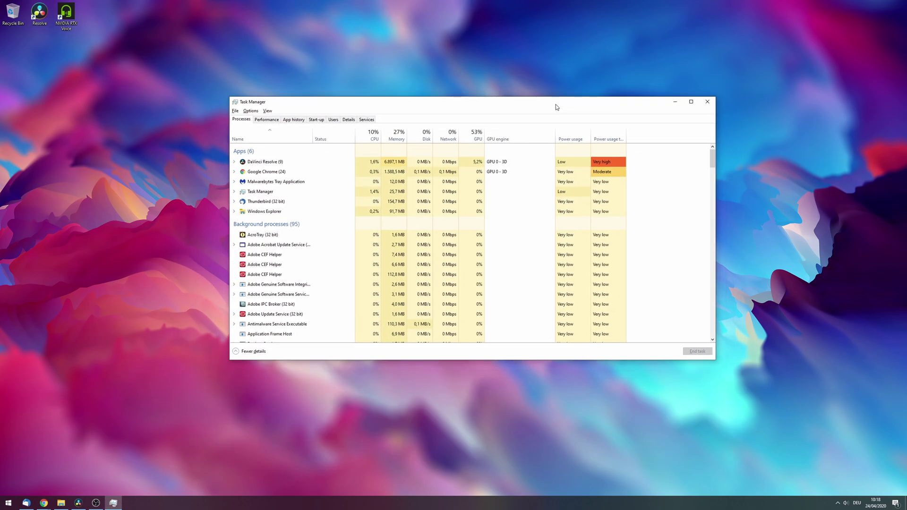
{"action": "key", "text": "alt+Tab"}
{"action": "key", "text": "alt+Tab"}
{"action": "key", "text": "alt+Tab"}
{"action": "key", "text": "alt+Tab"}
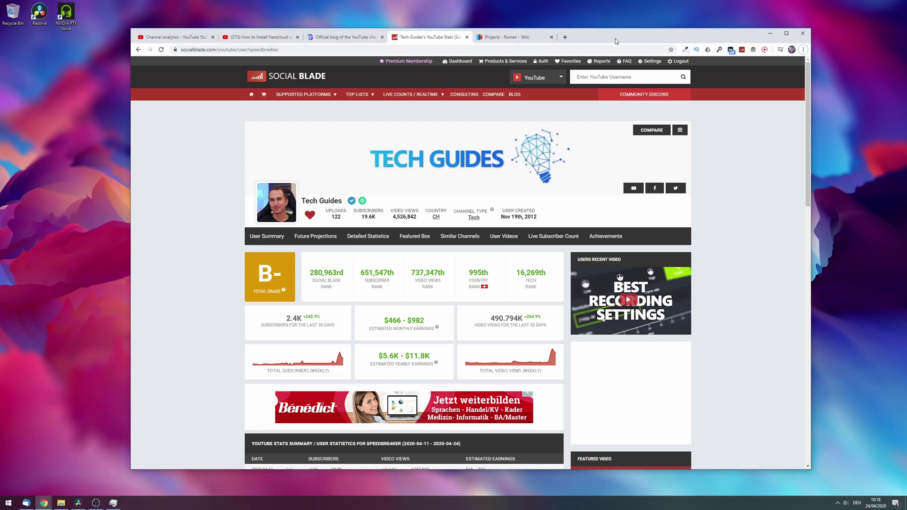
{"action": "key", "text": "ctrl+shift+Tab"}
{"action": "key", "text": "ctrl+shift+Tab"}
{"action": "key", "text": "ctrl+shift+Tab"}
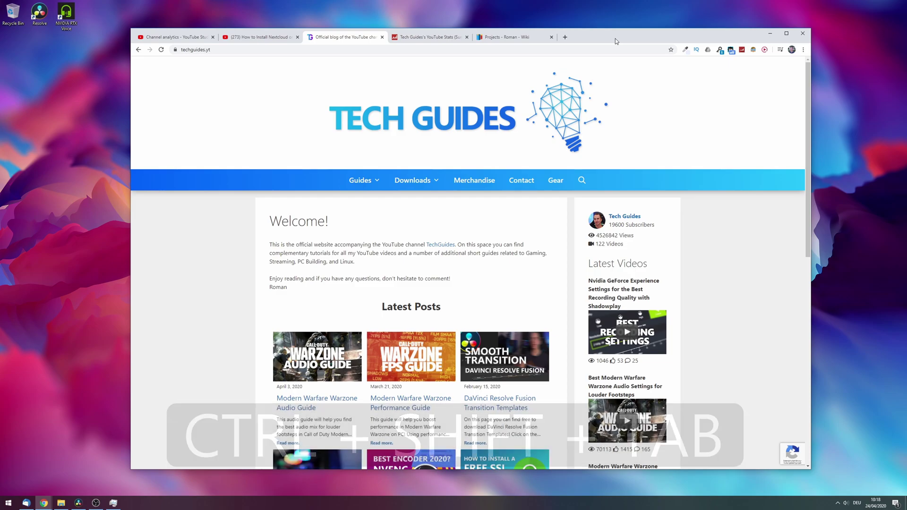
{"action": "key", "text": "ctrl+Tab"}
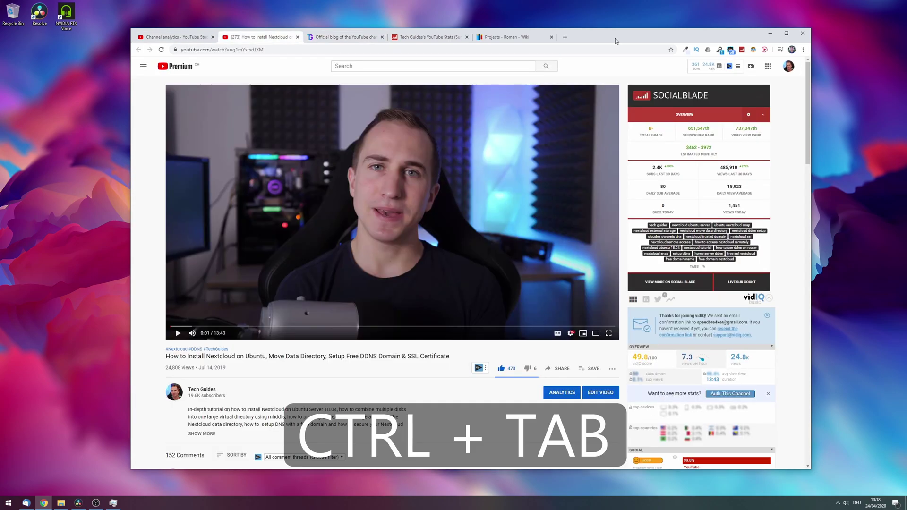